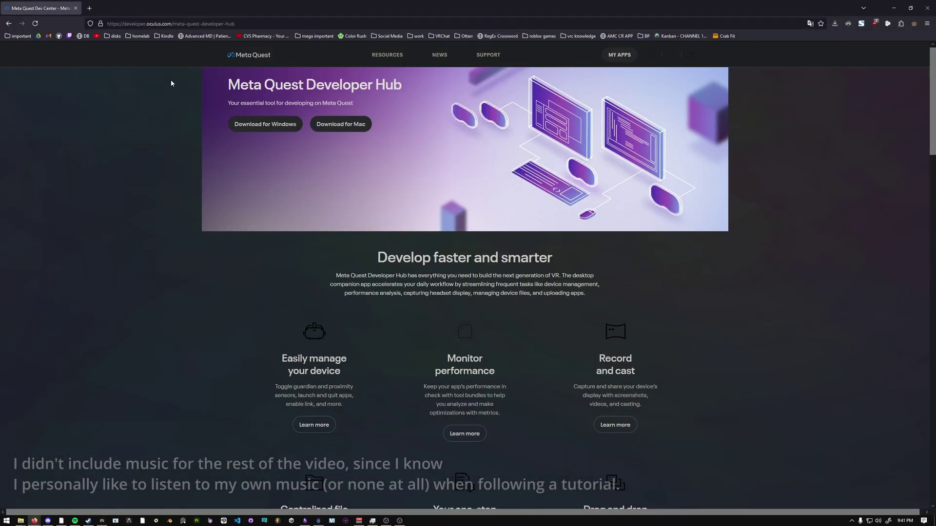
Download Meta Quest Developer Hub for Windows and select Meta-Quest-Developer-Hub.exe in the downloaded archive.
click(244, 23)
key(Escape)
click(126, 51)
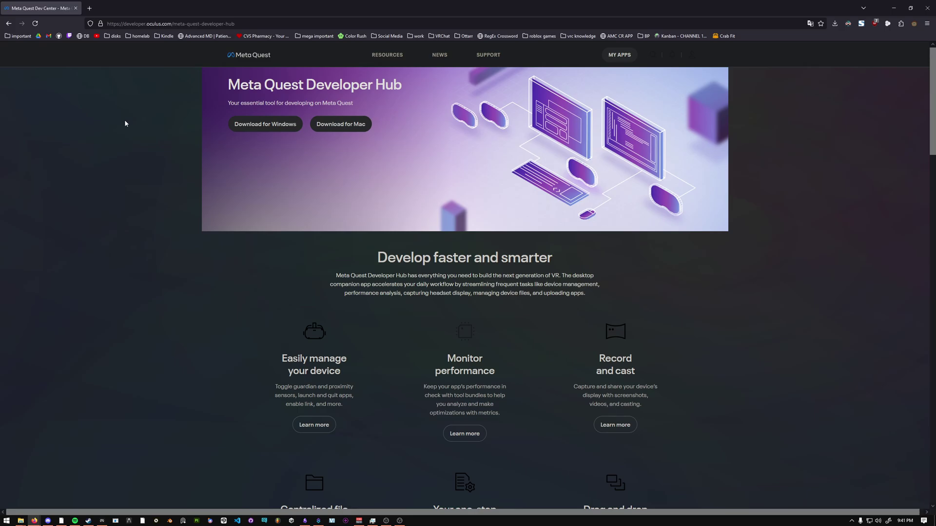
click(286, 131)
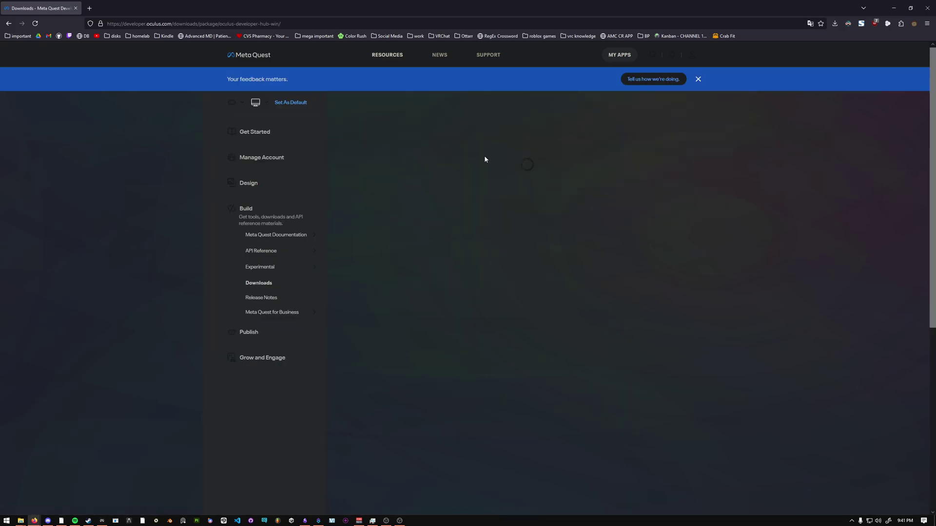
click(653, 116)
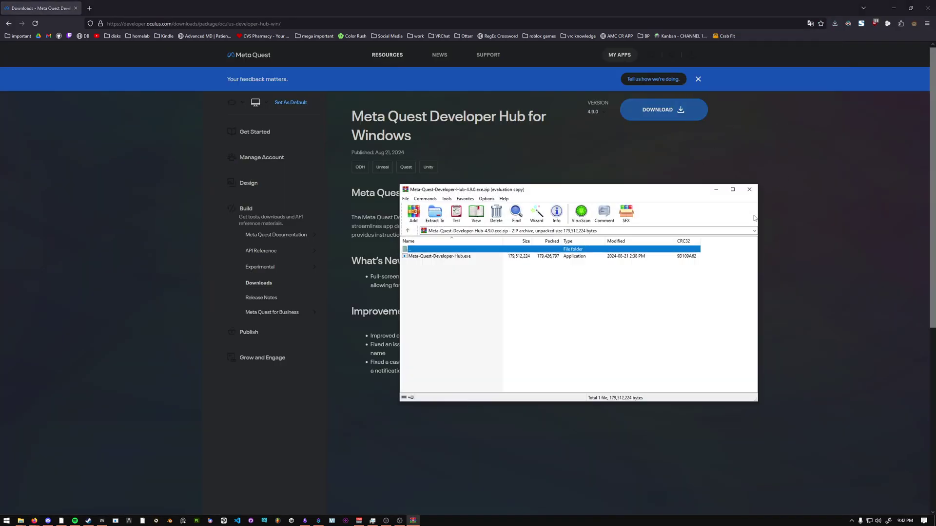
click(501, 283)
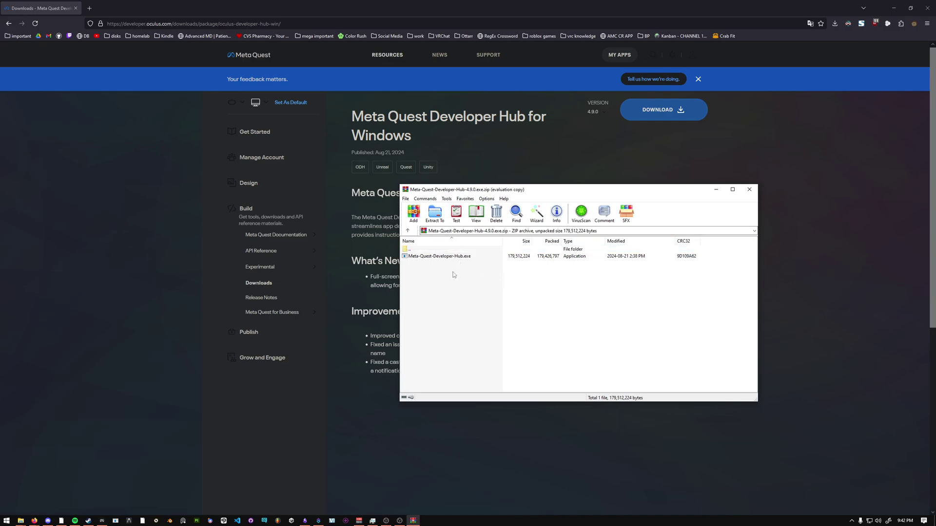
click(444, 259)
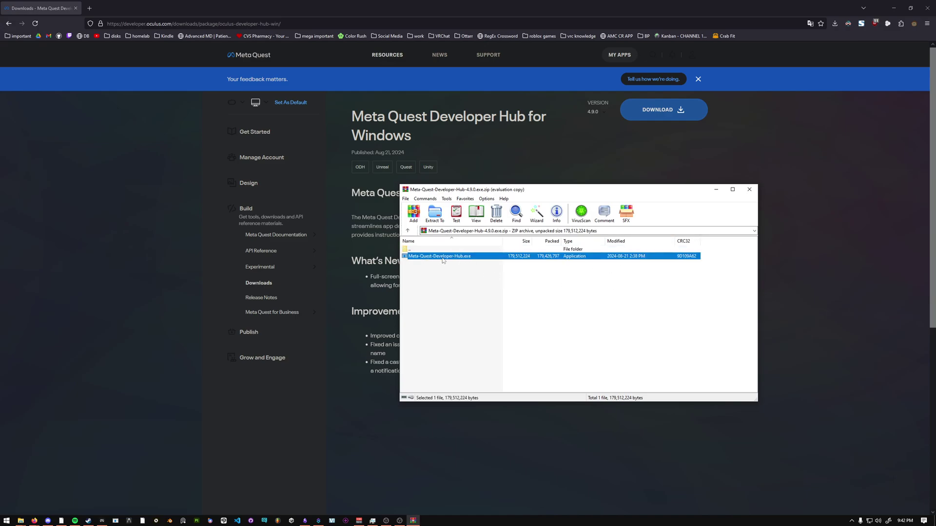
Search the web for gnirehtet in a new browser tab and open the Genymobile GitHub repository.
click(89, 8)
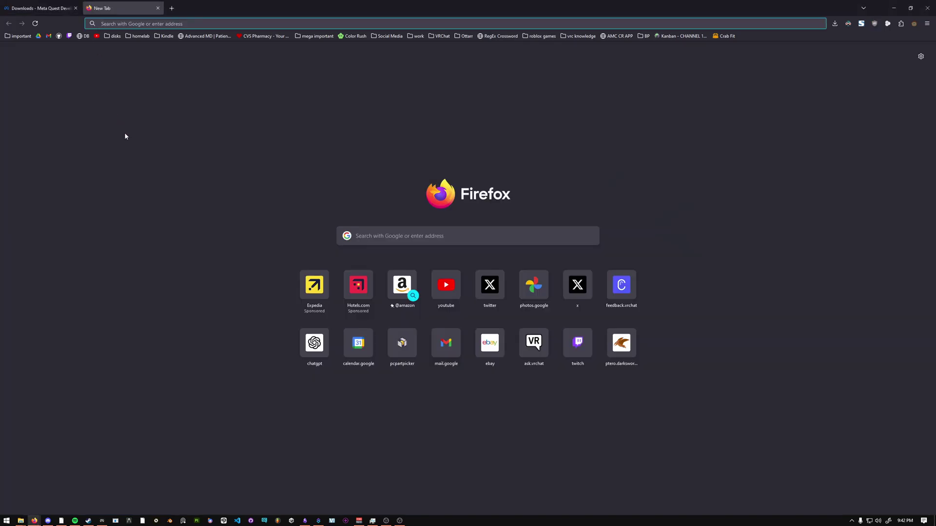
text(gnireh)
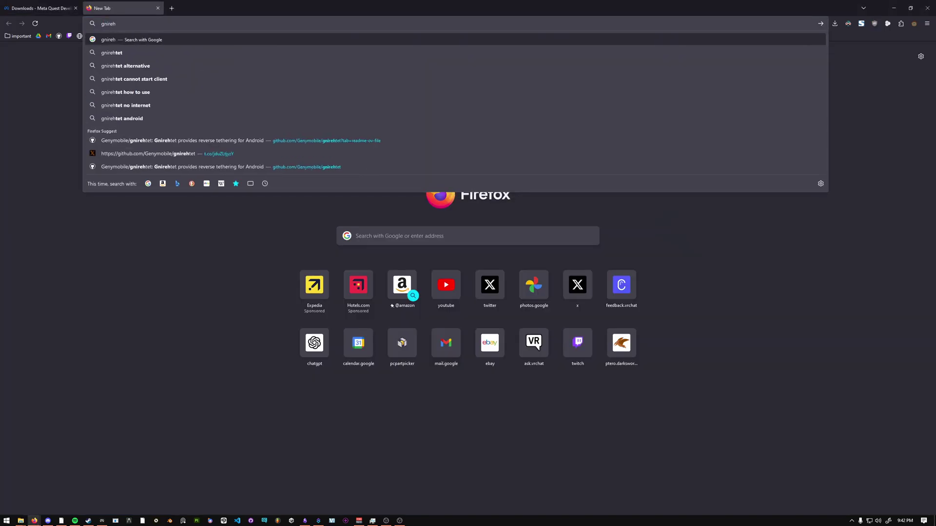
text(tet)
key(Return)
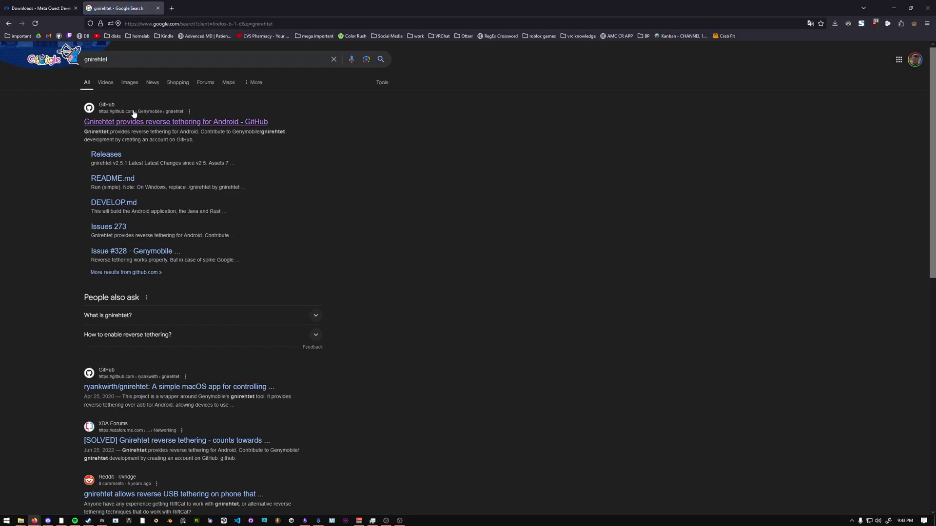
click(155, 121)
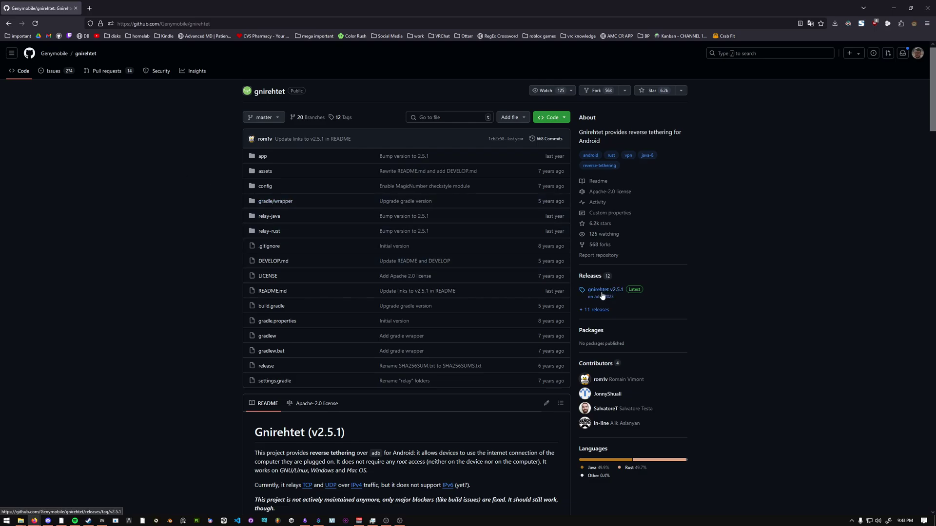
Download gnirehtet-rust-win64-v2.5.1.zip from the latest release and open the archive to its gnirehtet-rust-win64 folder.
click(599, 290)
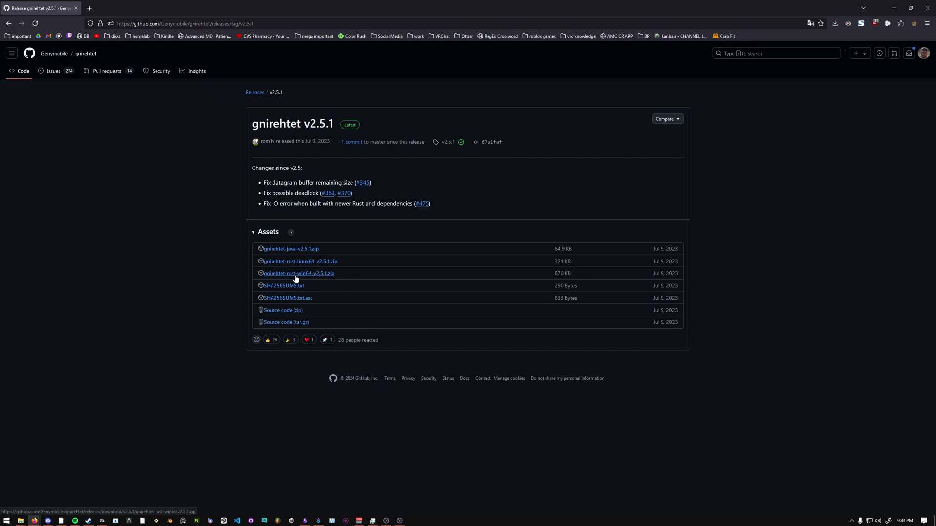
click(307, 277)
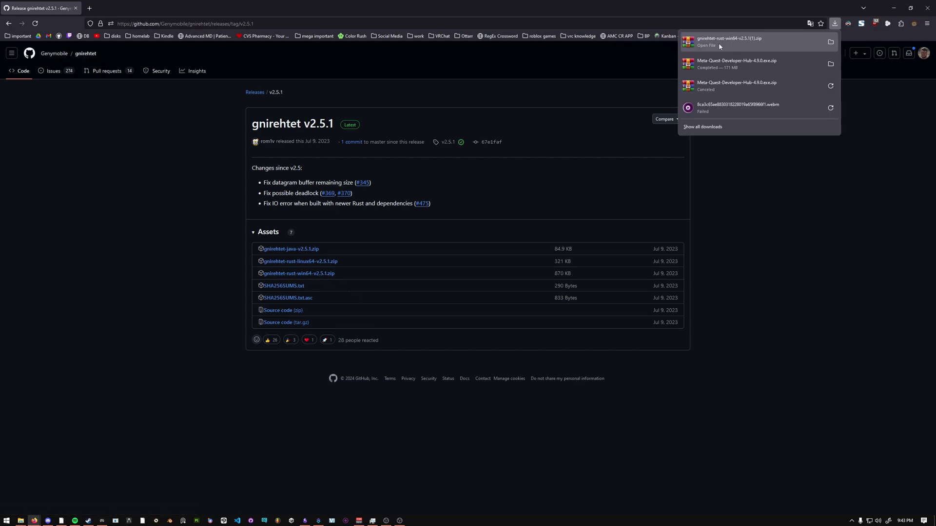
click(718, 43)
click(445, 258)
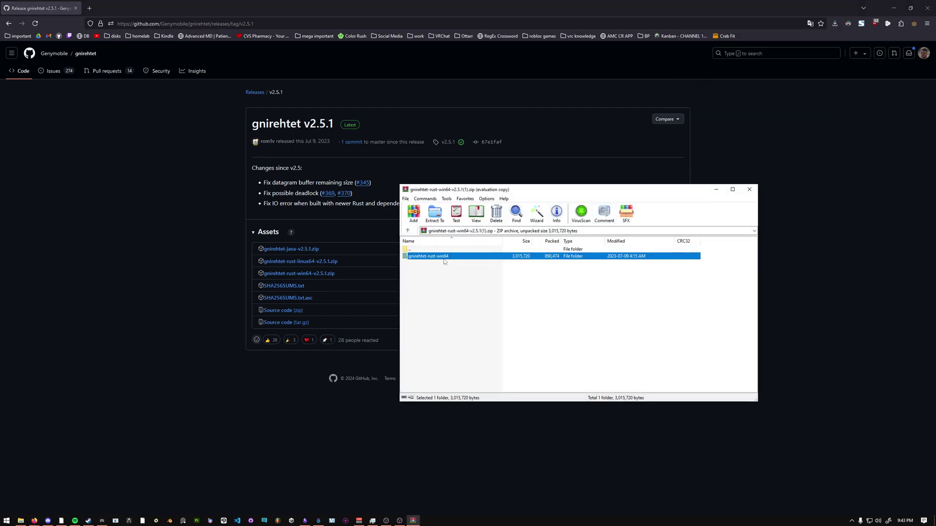
click(603, 301)
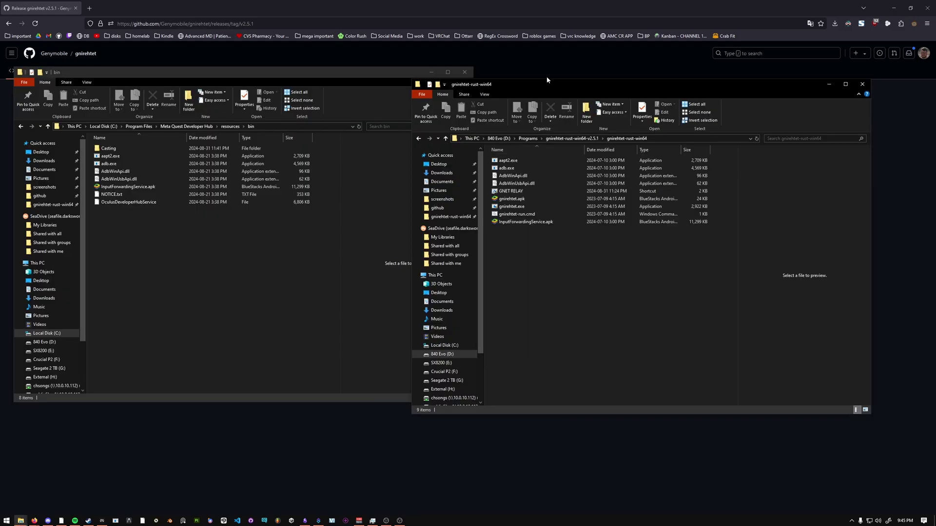
Copy aapt2.exe, adb.exe, AdbWinApi.dll and AdbWinUsbApi.dll from the Meta Quest Developer Hub bin folder into the gnirehtet-rust-win64 folder.
drag(548, 84, 560, 82)
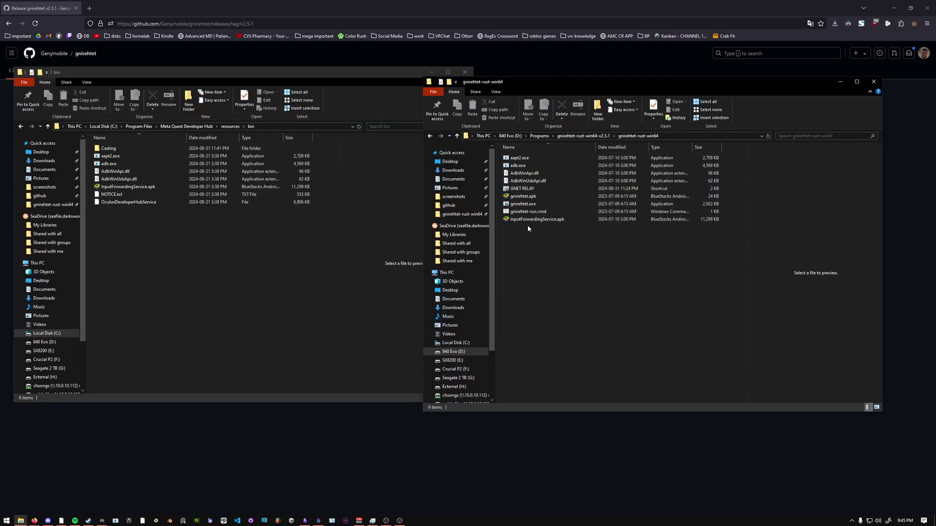
click(264, 76)
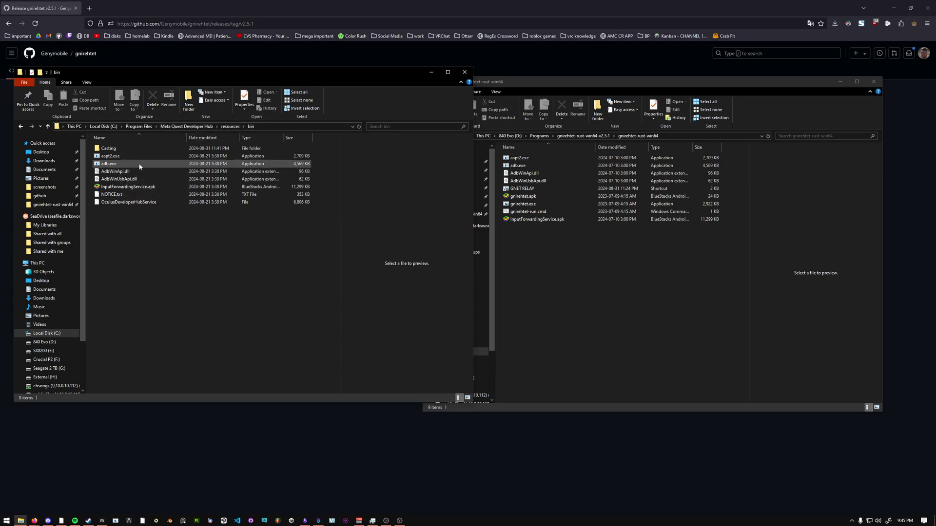
click(529, 262)
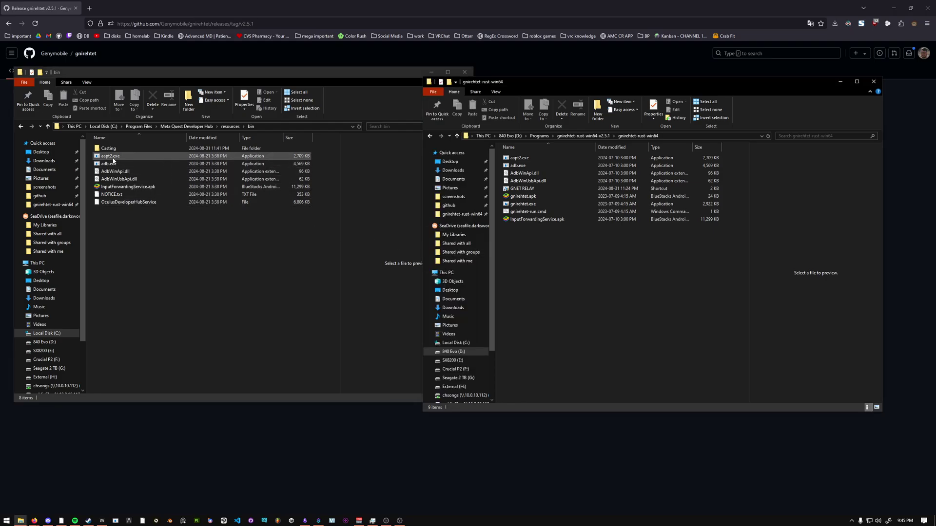
click(111, 157)
shift+click(112, 164)
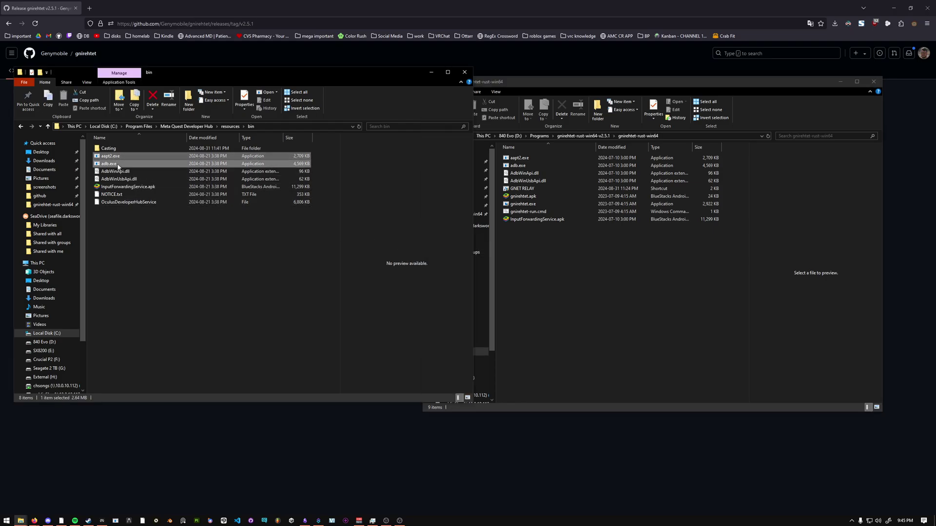
shift+click(129, 173)
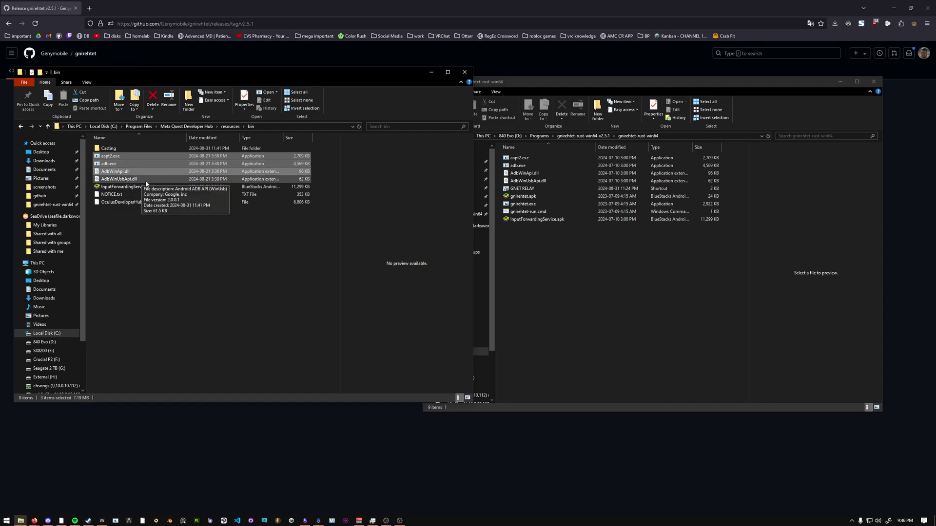
shift+click(146, 180)
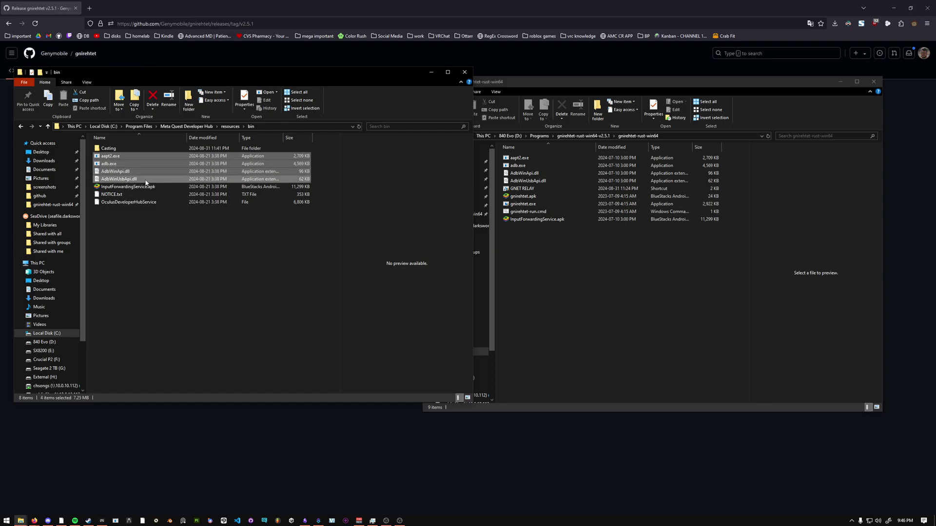
drag(147, 183, 548, 249)
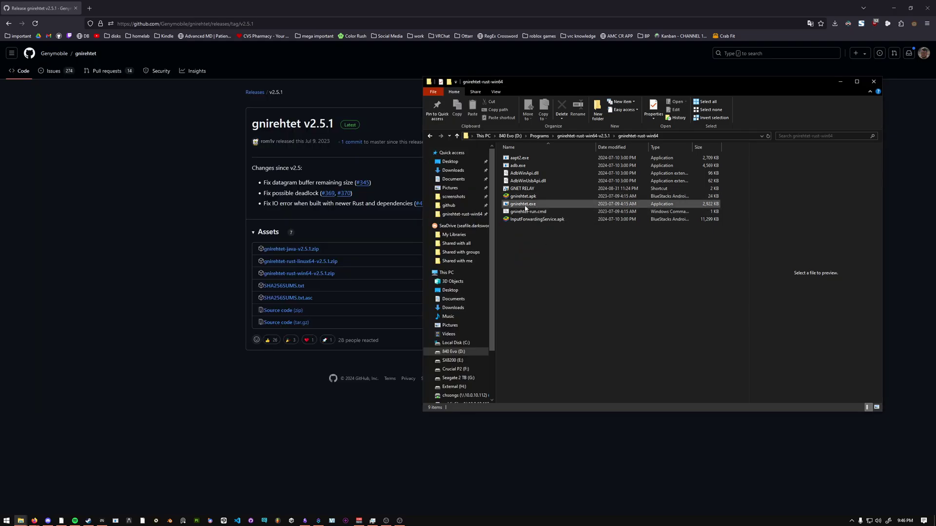
Look at the shortcut creation option for gnirehtet.exe and open the properties of the GNET RELAY shortcut.
right_click(535, 207)
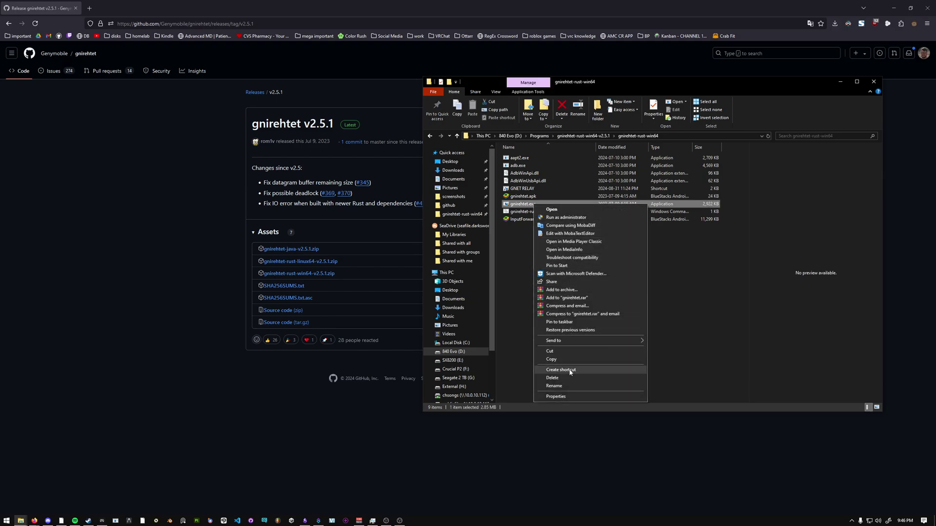
click(580, 245)
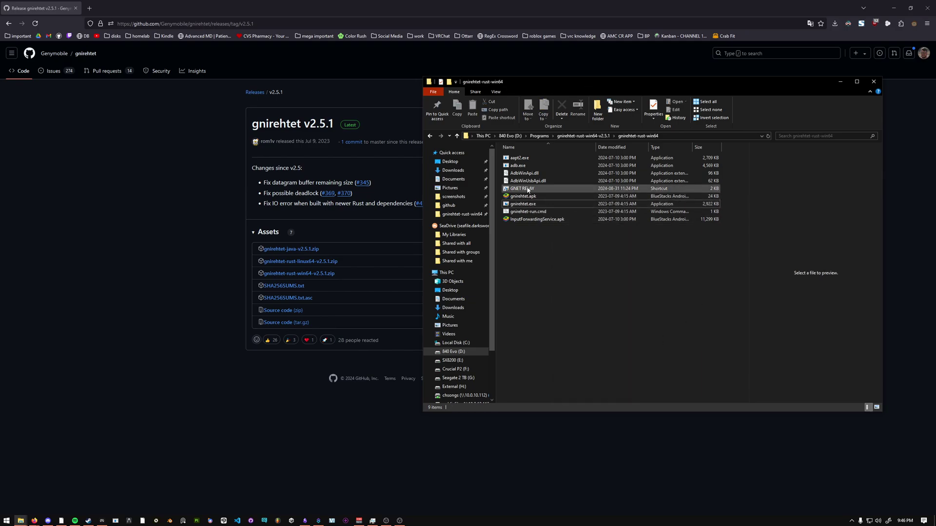
click(534, 190)
right_click(534, 190)
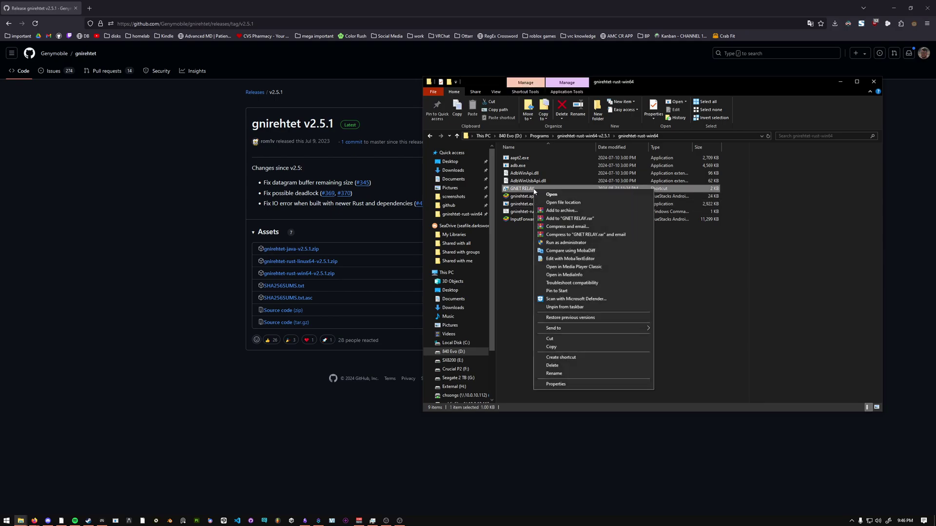
click(569, 386)
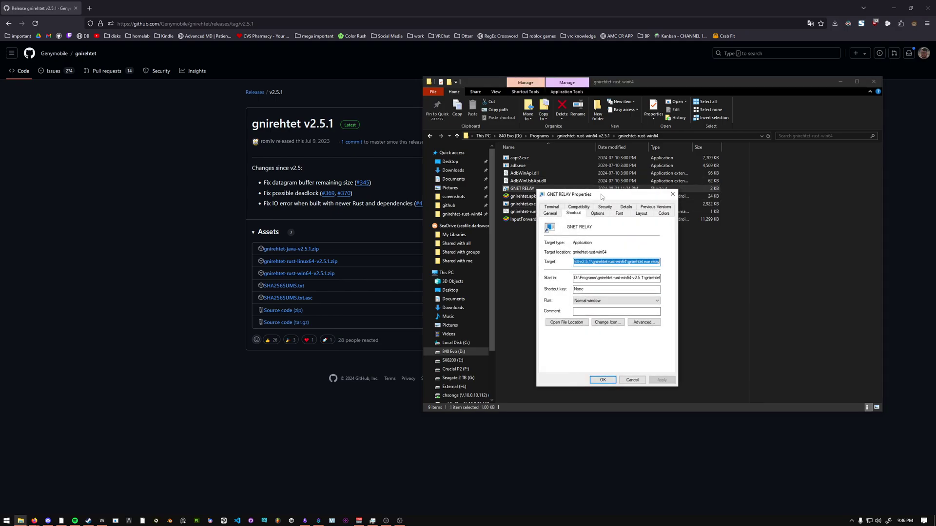
Examine the relay argument at the end of the GNET RELAY shortcut's target and its compatibility settings.
drag(561, 193, 486, 191)
click(566, 260)
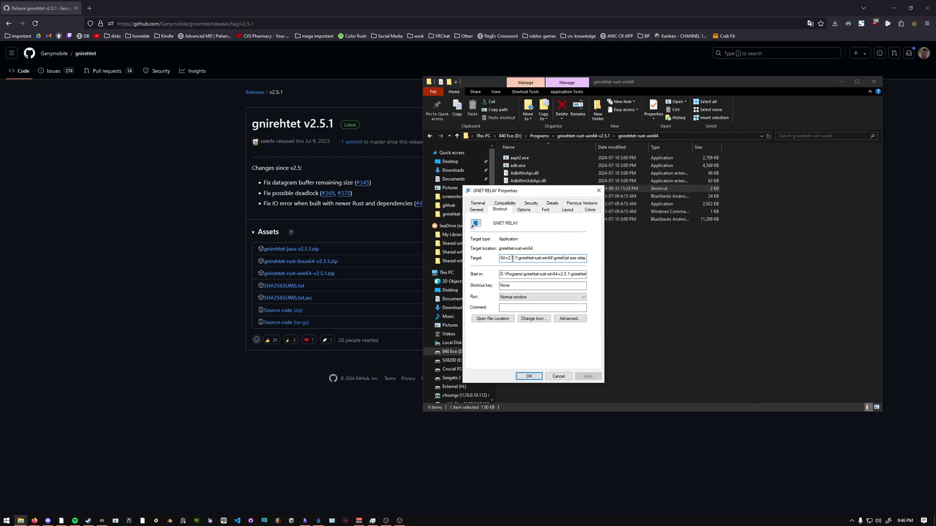
click(480, 261)
drag(501, 258, 591, 258)
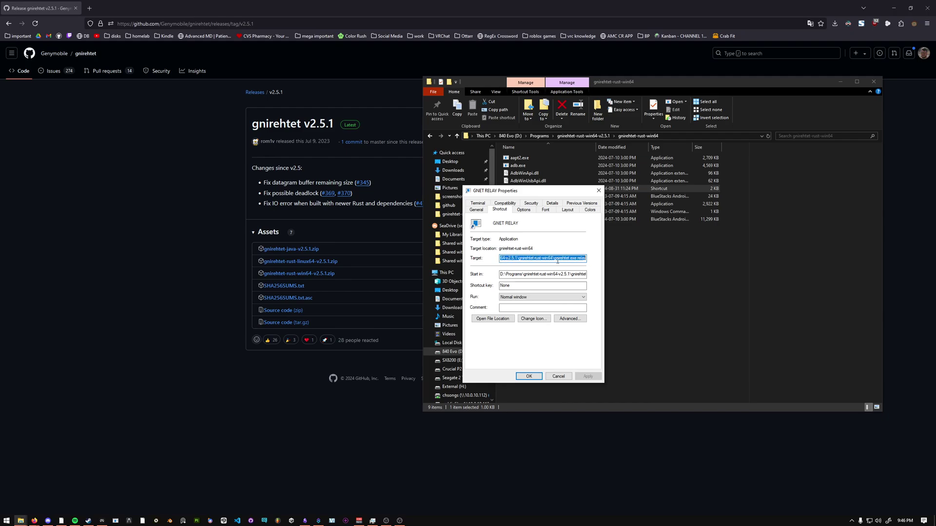
click(576, 260)
double_click(579, 260)
click(506, 203)
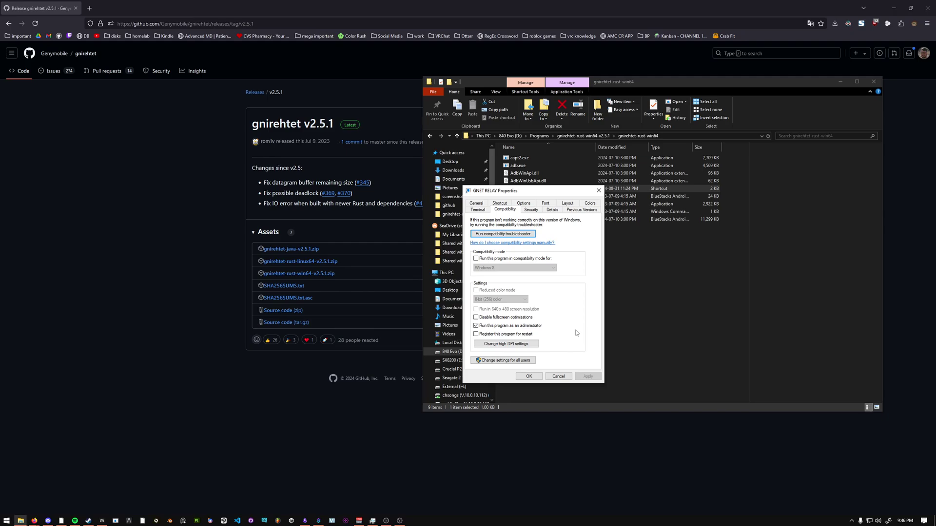
Switch to the browser's Meta Quest developer sign-up page, then to the Meta Quest Developer Hub device manager.
key(alt+Tab)
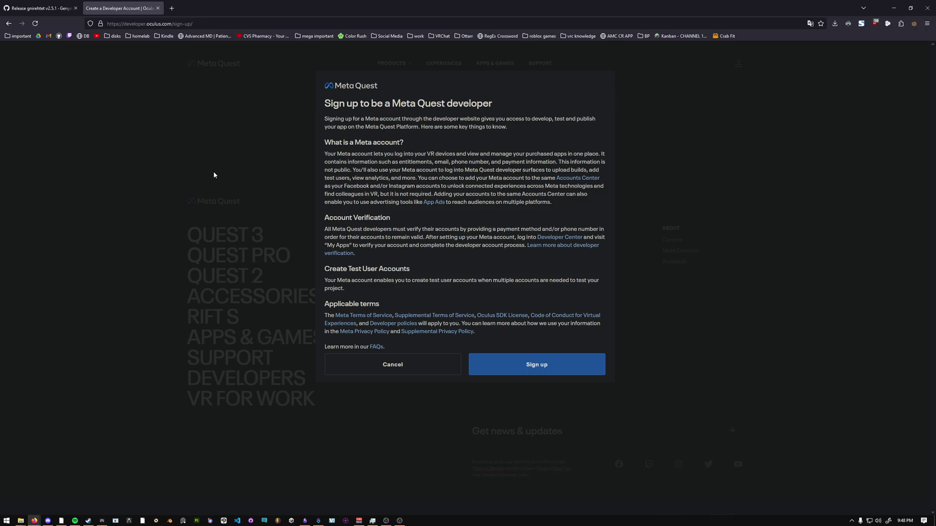
key(alt+Tab)
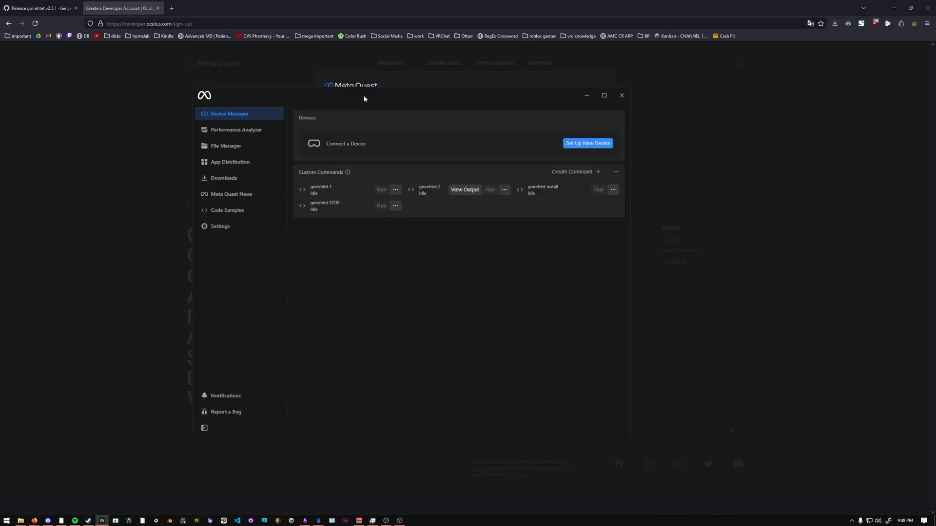
drag(364, 95, 341, 83)
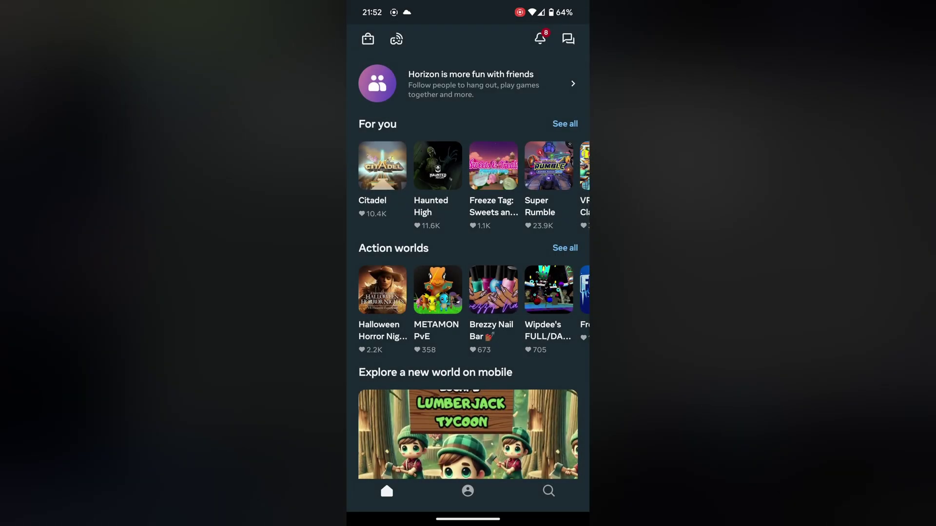
In the Meta Horizon phone app, open the headset settings of the nearby Meta Quest 2 from the device list.
click(467, 491)
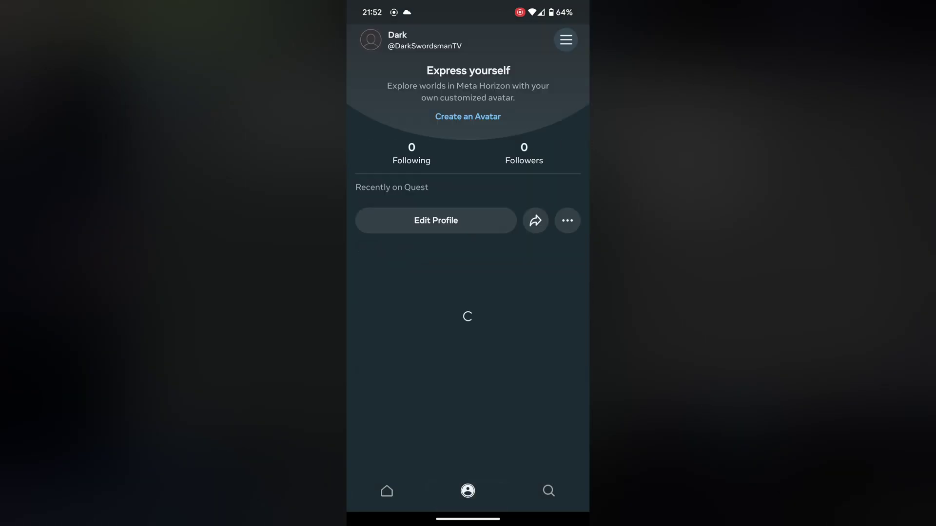
click(574, 45)
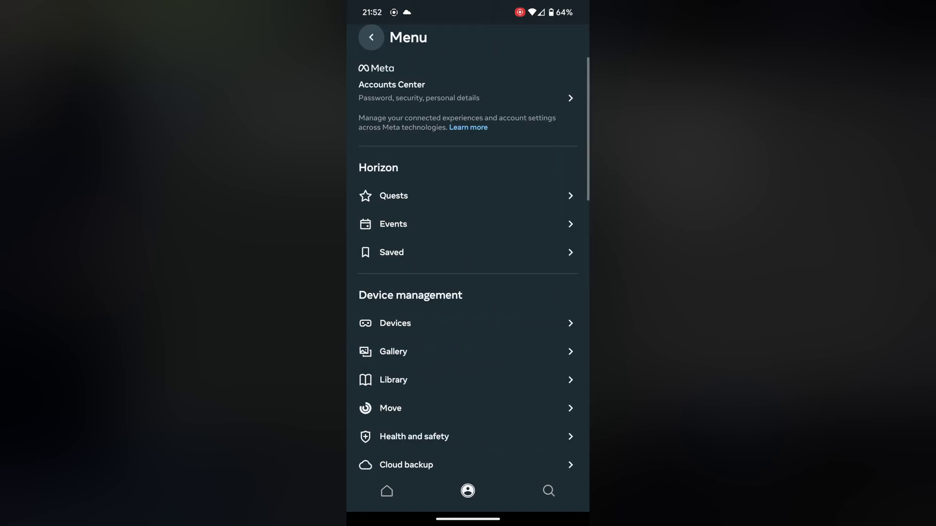
click(429, 322)
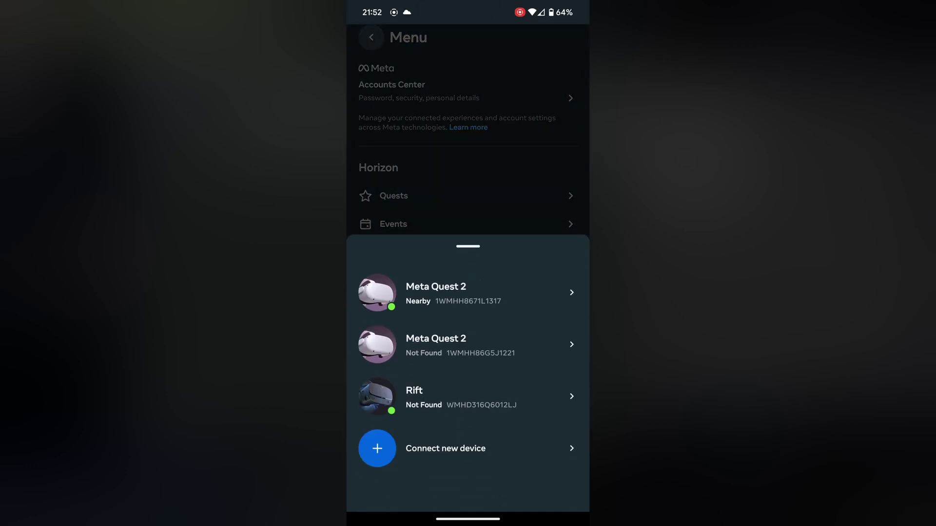
click(458, 292)
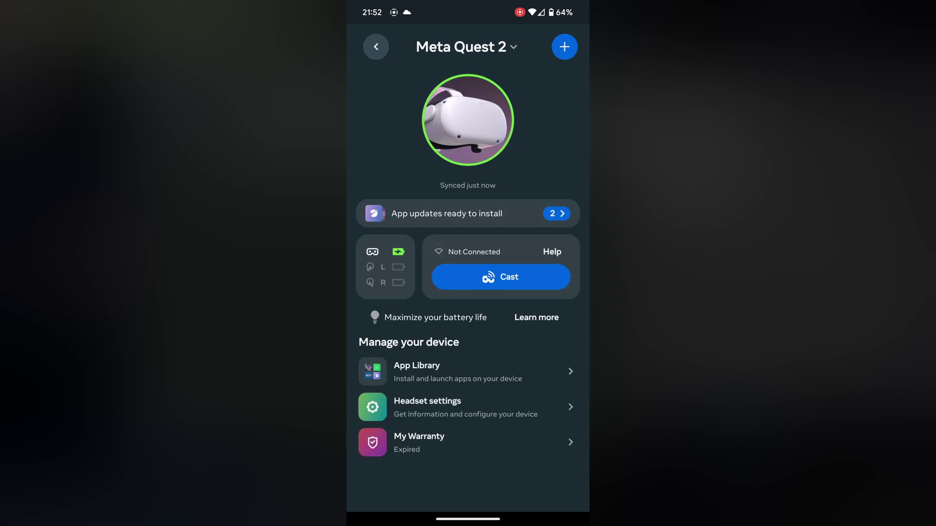
click(453, 412)
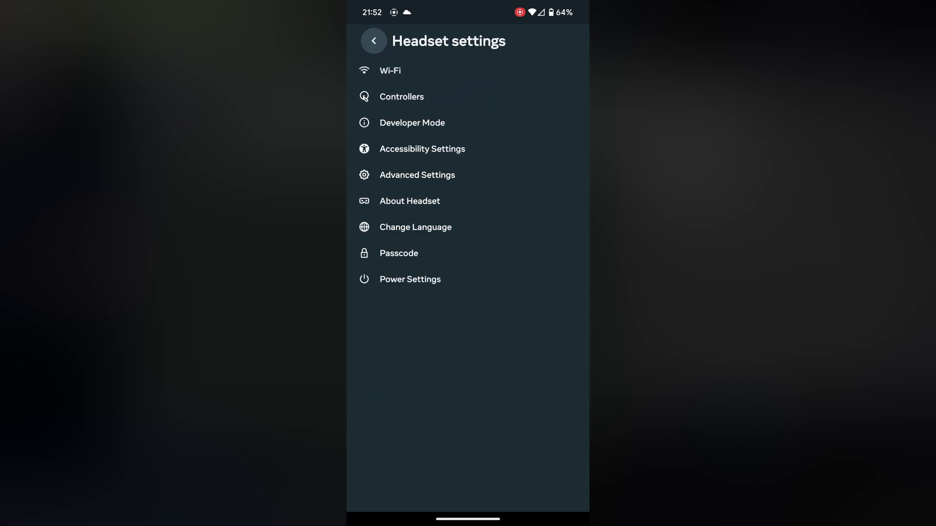
Open the Developer Mode page in the Meta Quest 2's headset settings.
click(412, 123)
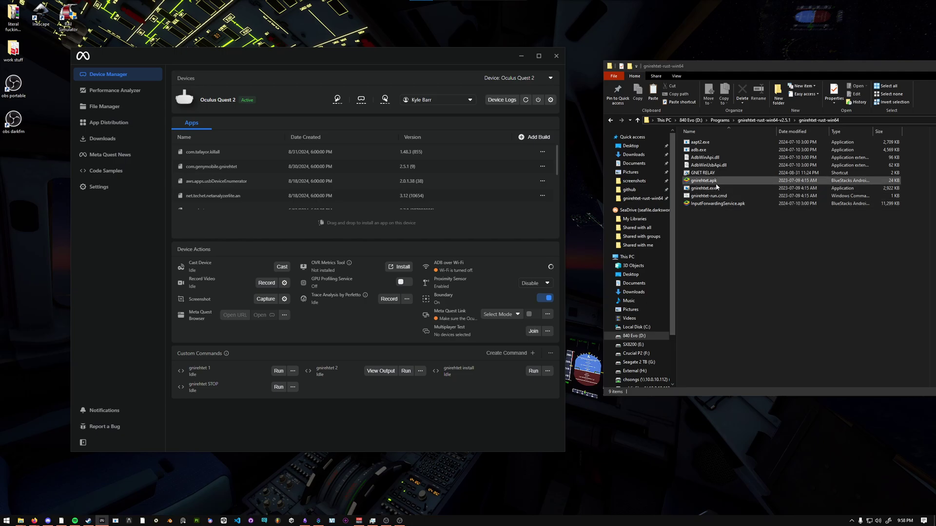
Try to install gnirehtet.apk from the gnirehtet-rust-win64 folder onto the headset through Meta Quest Developer Hub's app list.
click(720, 182)
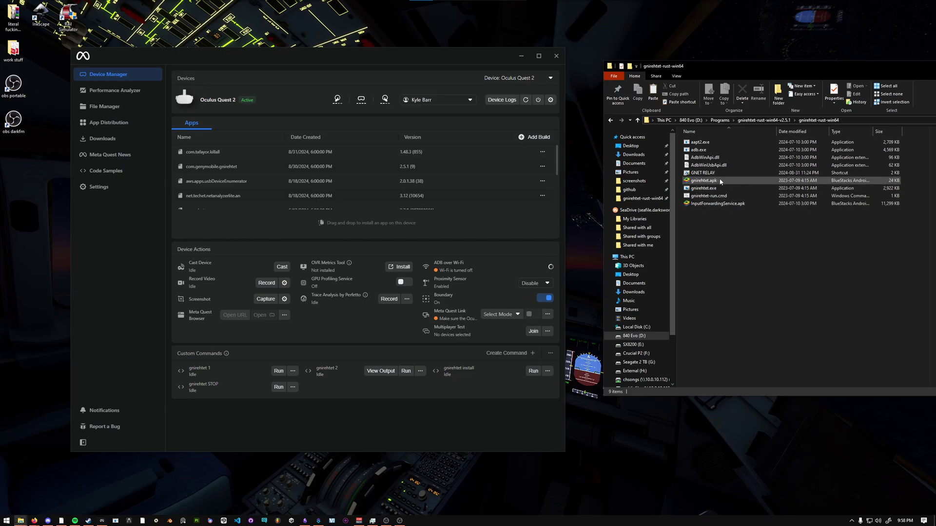
drag(721, 182, 475, 258)
click(725, 242)
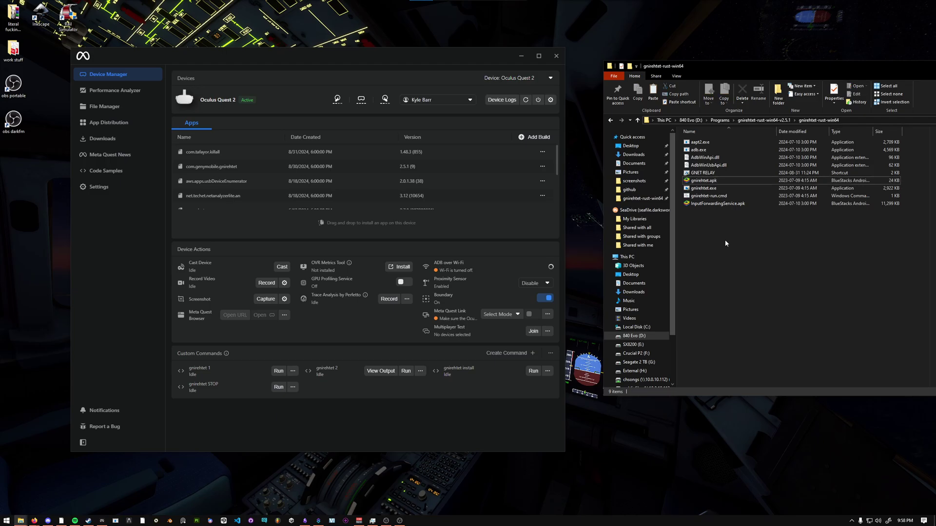
Switch to the browser, show the gnirehtet repository README's Run manually section, and place the browser beside Meta Quest Developer Hub.
key(alt+Tab)
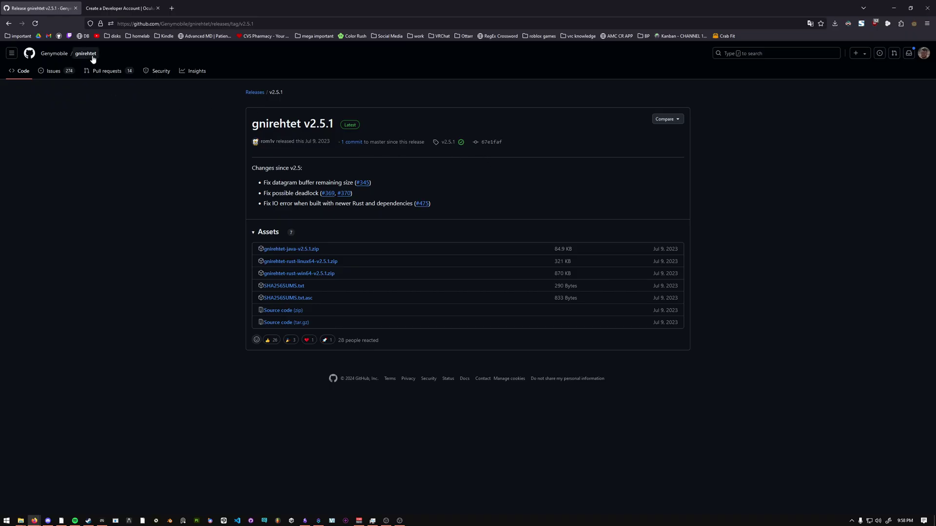
key(alt+Left)
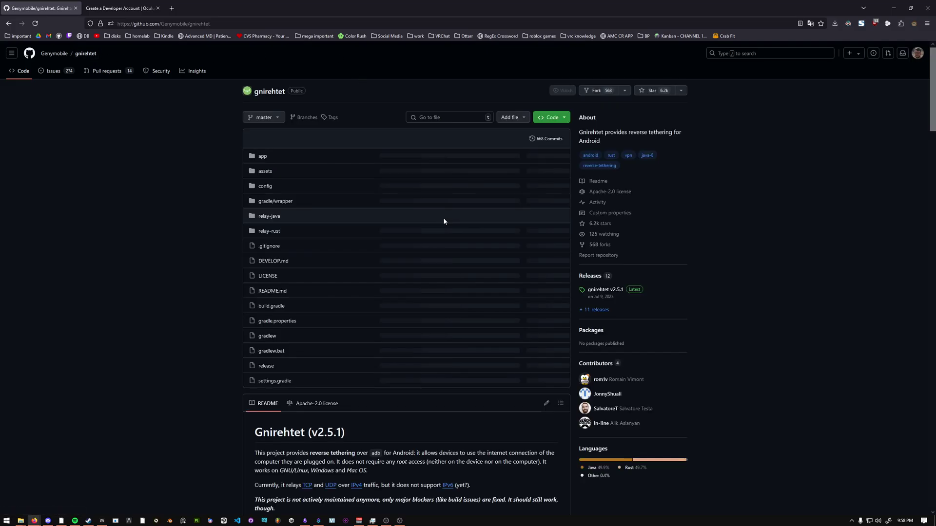
scroll(222, 246, down, 15)
scroll(221, 248, down, 15)
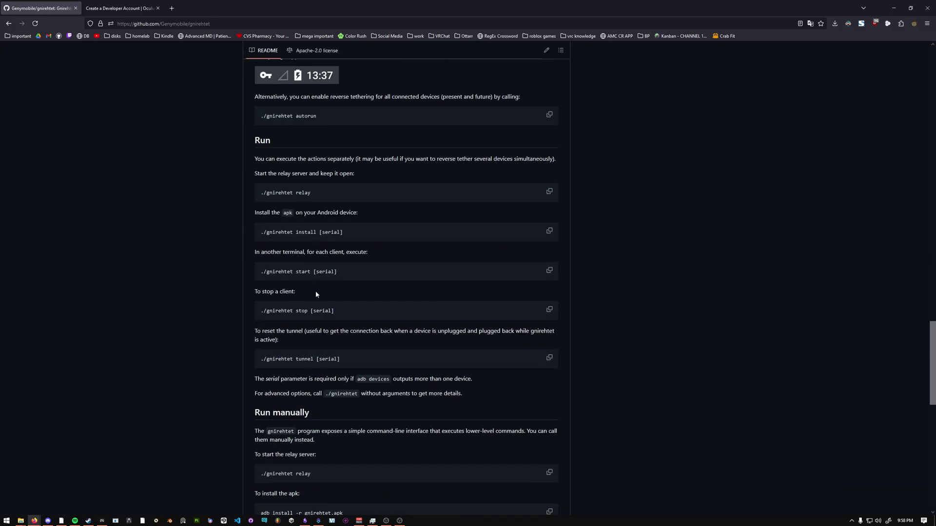
scroll(337, 318, down, 5)
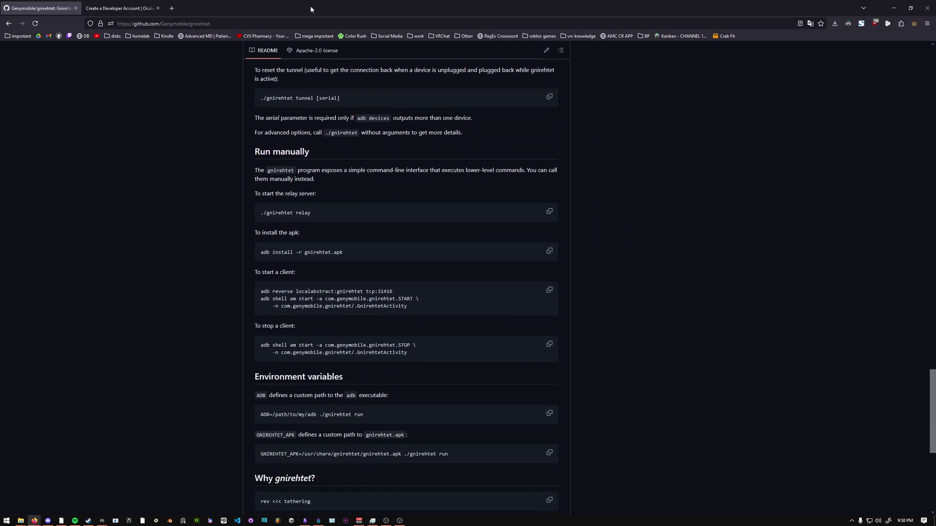
key(super+Right)
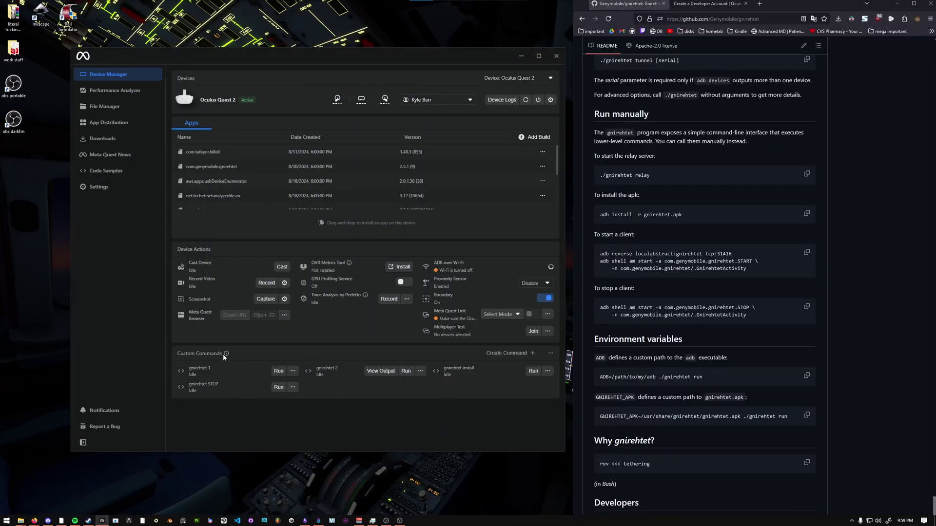
Fill in a custom command named "gnirehtet 1" with "adb reverse localabstract:gnirehtet tcp:31416" copied from the README, and close it without saving.
click(505, 353)
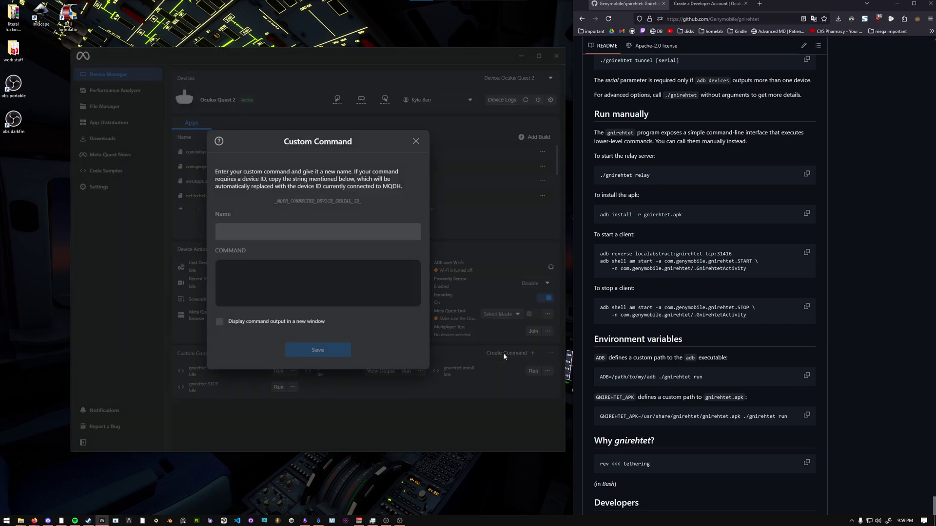
click(291, 232)
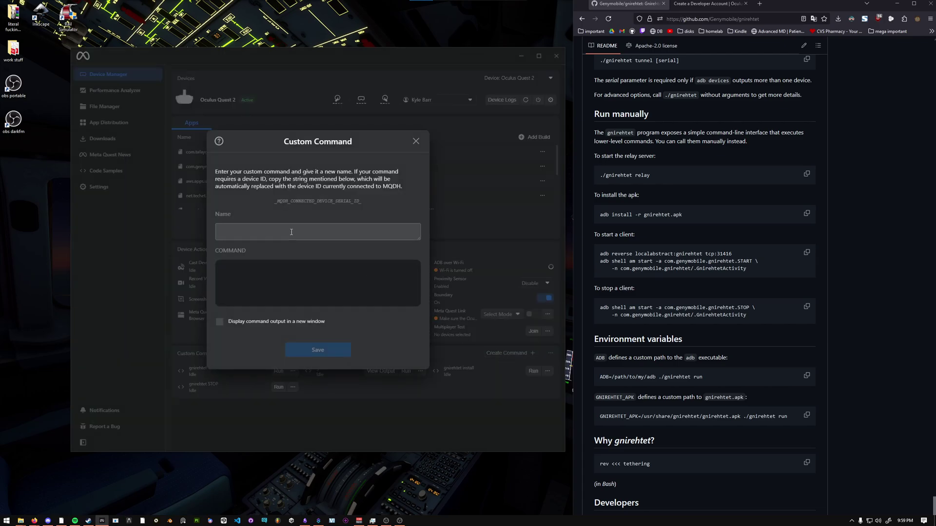
text(gnie)
text(ehtet 1)
drag(733, 257, 599, 254)
key(ctrl+c)
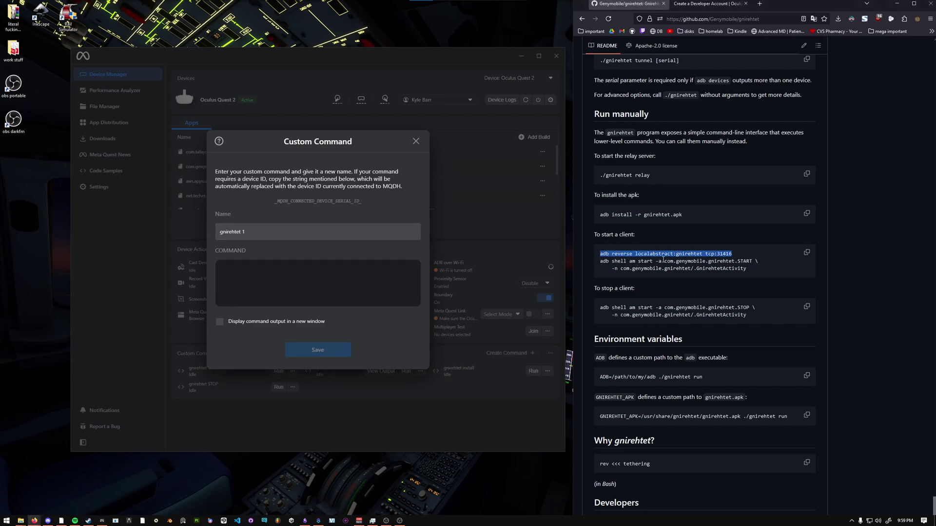
click(384, 282)
key(ctrl+v)
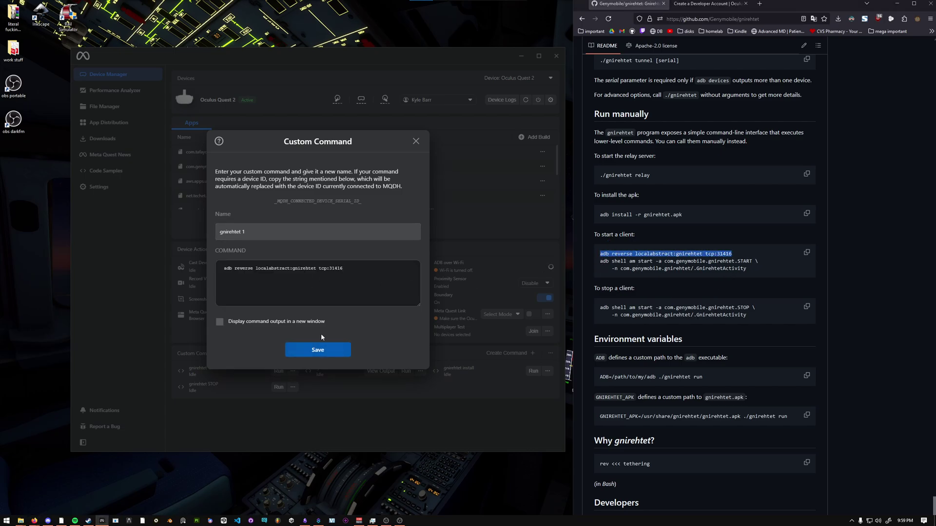
click(416, 141)
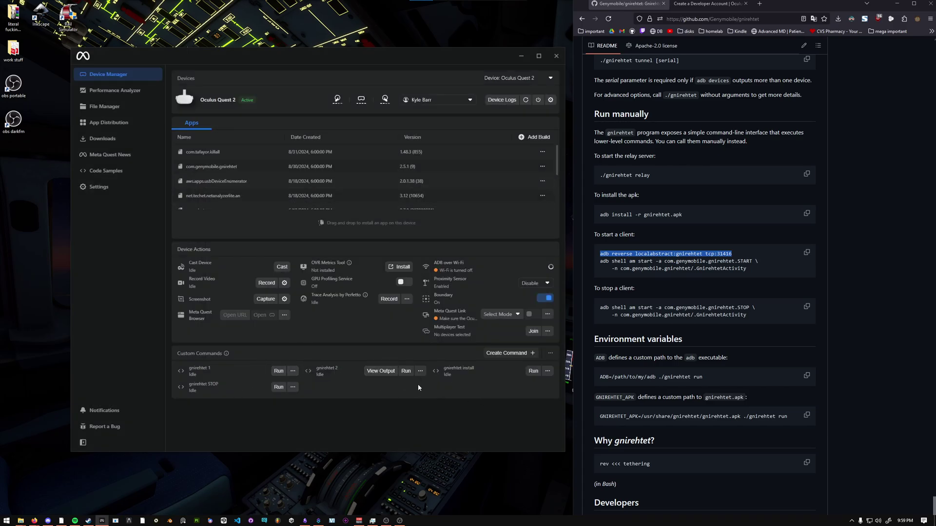
Fill in a new custom command named "gnirehtet 2" with the README's two-line adb shell START command for starting a client.
click(490, 354)
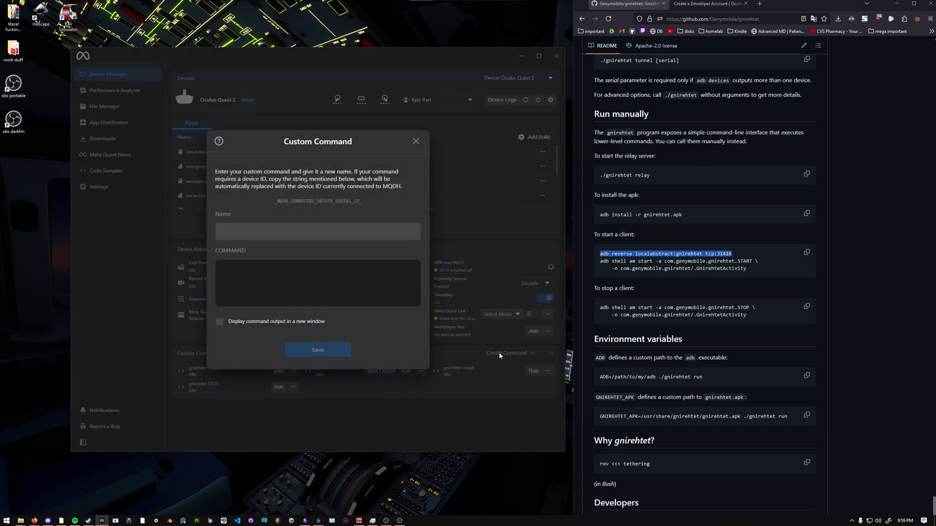
click(299, 233)
text(gnirehtet 2)
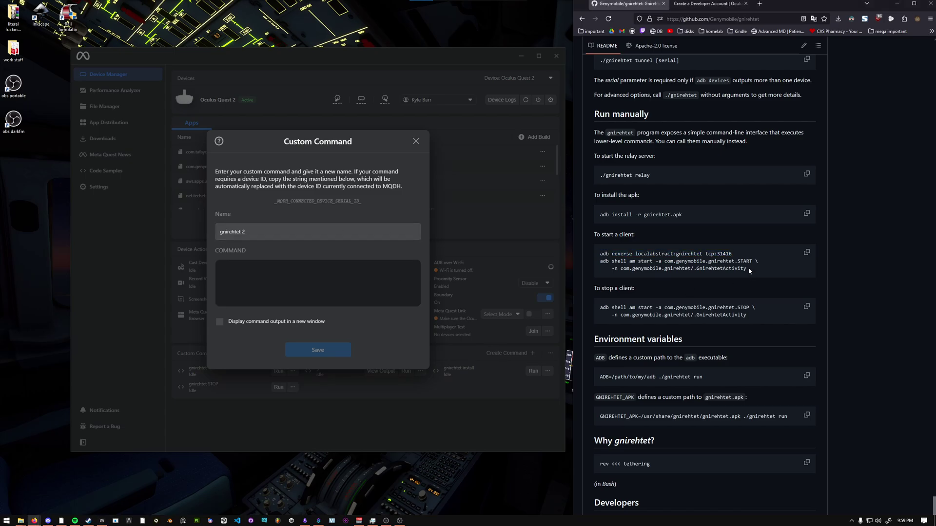
drag(748, 269, 601, 261)
key(ctrl+c)
click(304, 283)
key(ctrl+v)
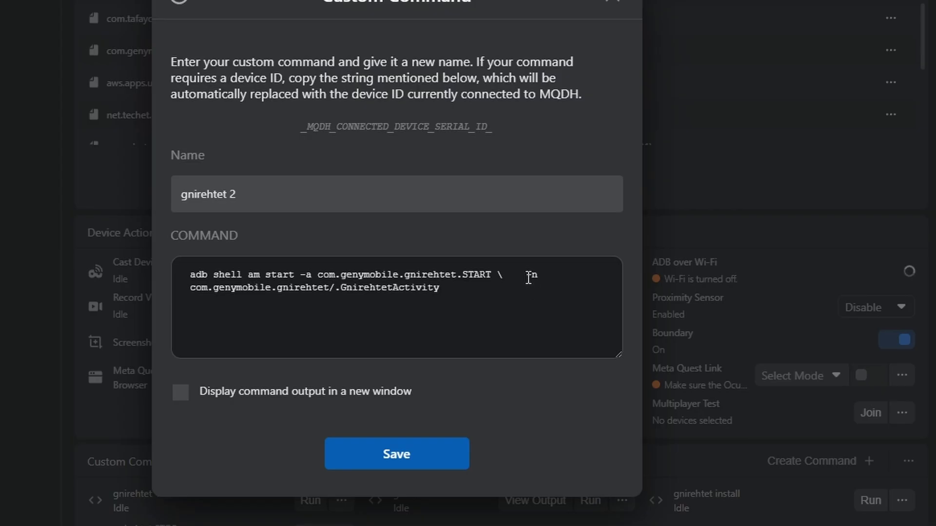
Remove the backslash and extra spaces before -n so the START command is continuous, and save the custom command.
click(377, 269)
key(BackSpace)
key(BackSpace)
key(BackSpace)
key(BackSpace)
key(BackSpace)
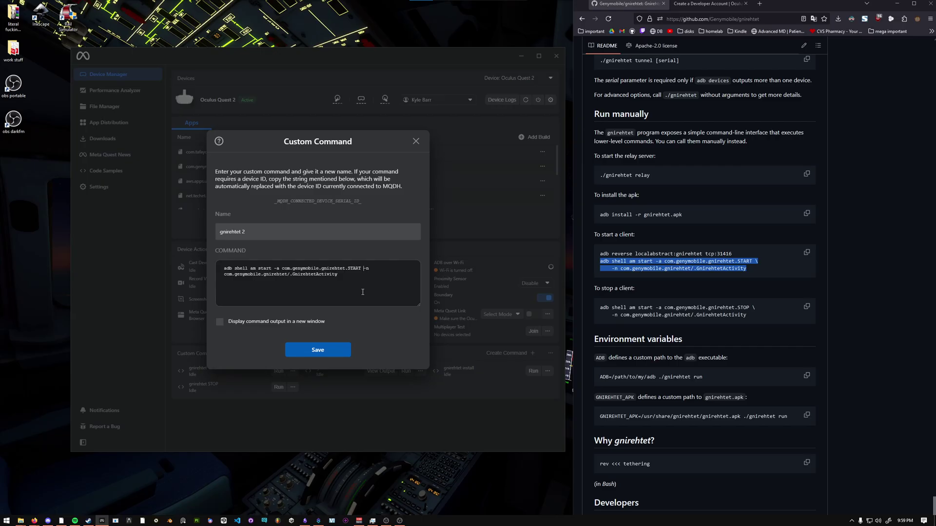
click(317, 350)
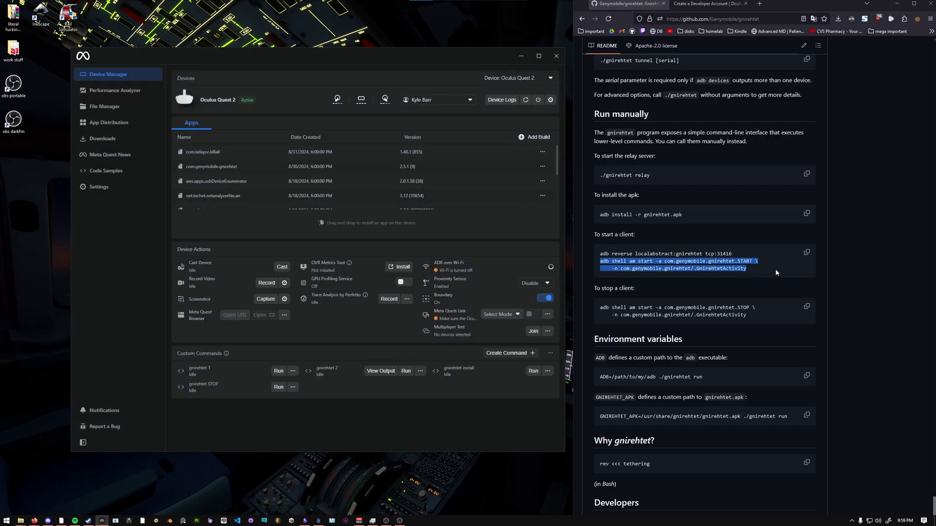
Examine the saved command text of the gnirehtet install custom command and close it without changes.
click(777, 272)
click(476, 405)
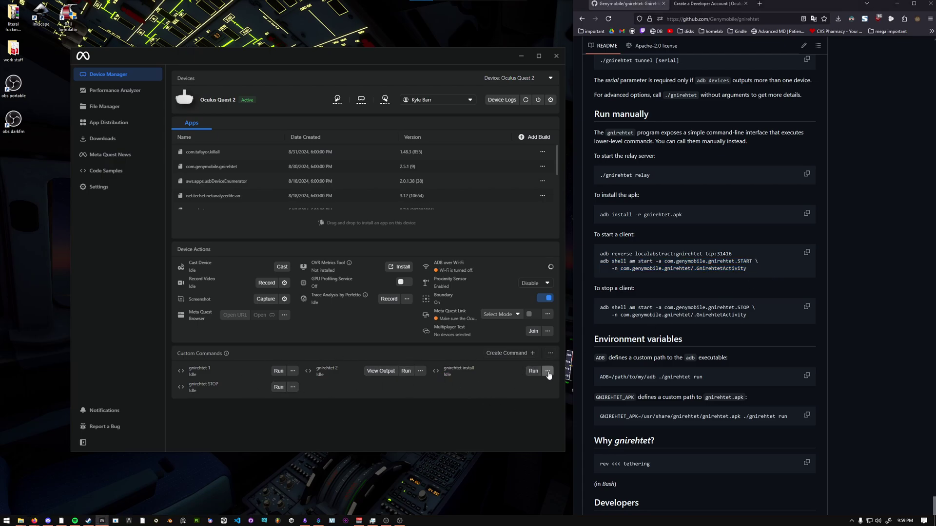
click(547, 371)
click(501, 332)
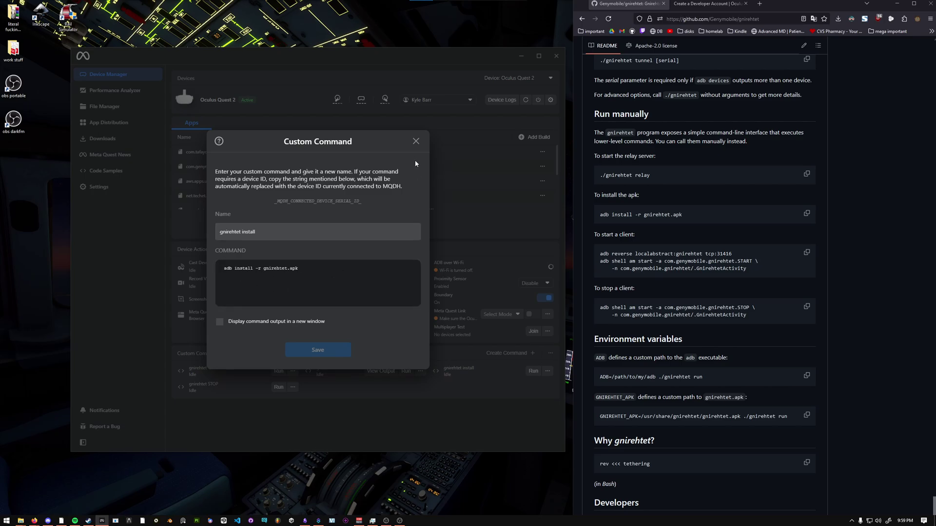
click(416, 142)
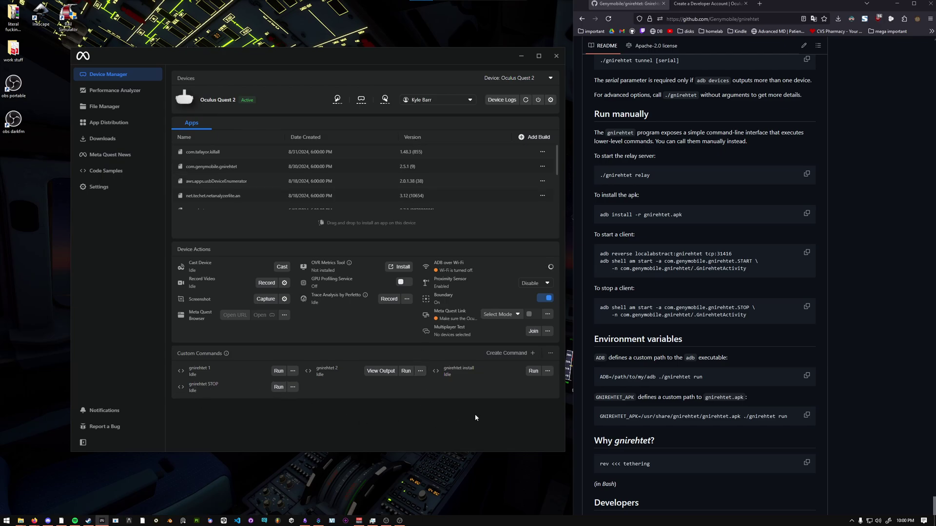
Fill in a custom command named "gnirehtet STOP" with "adb shell am start -a com.genymobile.gnirehtet.STOP -n com.genymobile.gnirehtet/.GnirehtetActivity" and close it without saving.
click(517, 355)
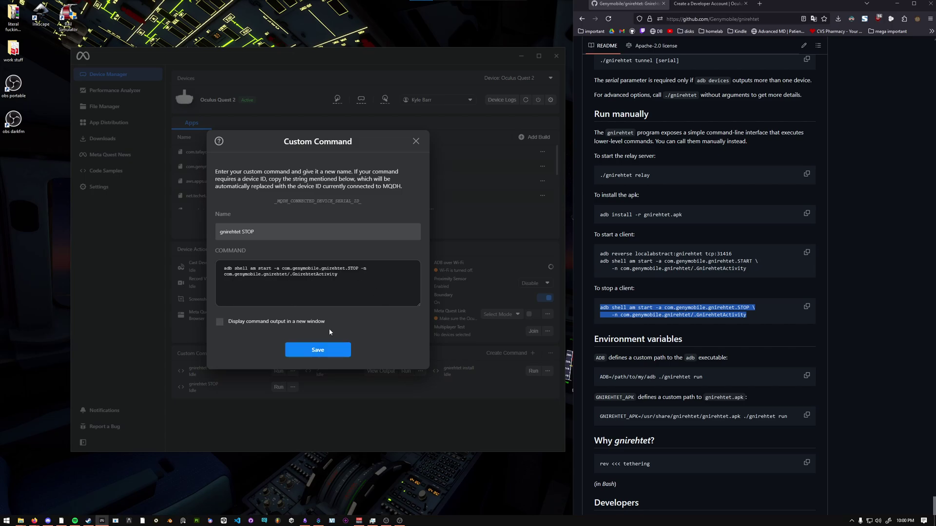
click(415, 142)
Start the relay server from the GNET RELAY shortcut and reposition its console window.
drag(302, 55, 264, 53)
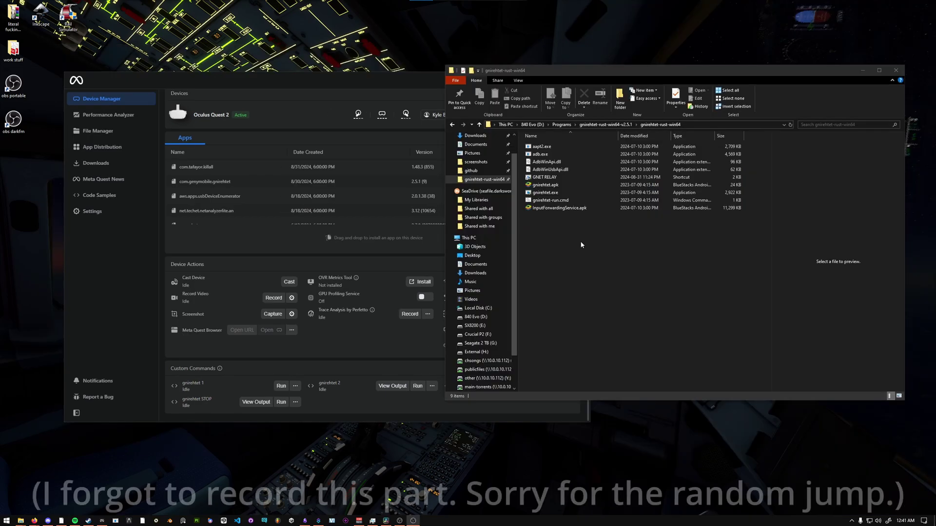
double_click(560, 179)
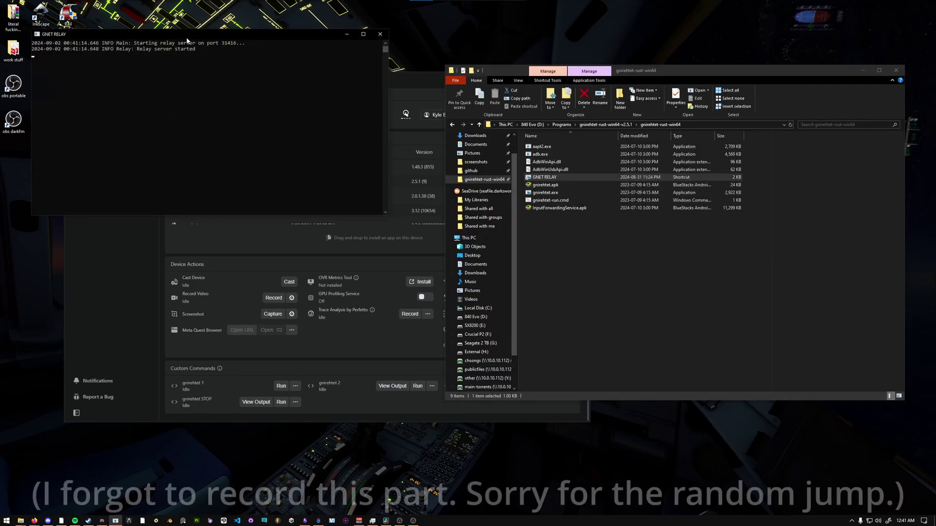
drag(187, 38, 366, 93)
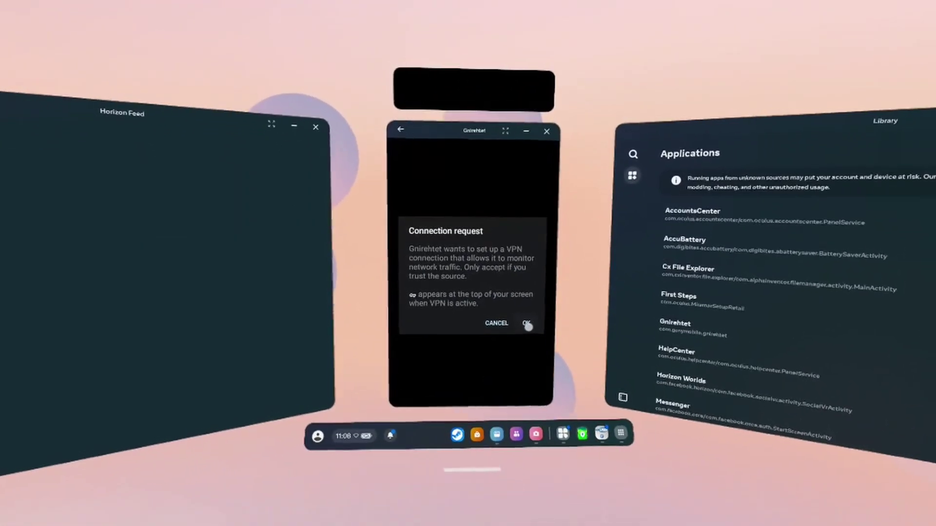
Accept Gnirehtet's VPN connection request in the headset.
click(531, 332)
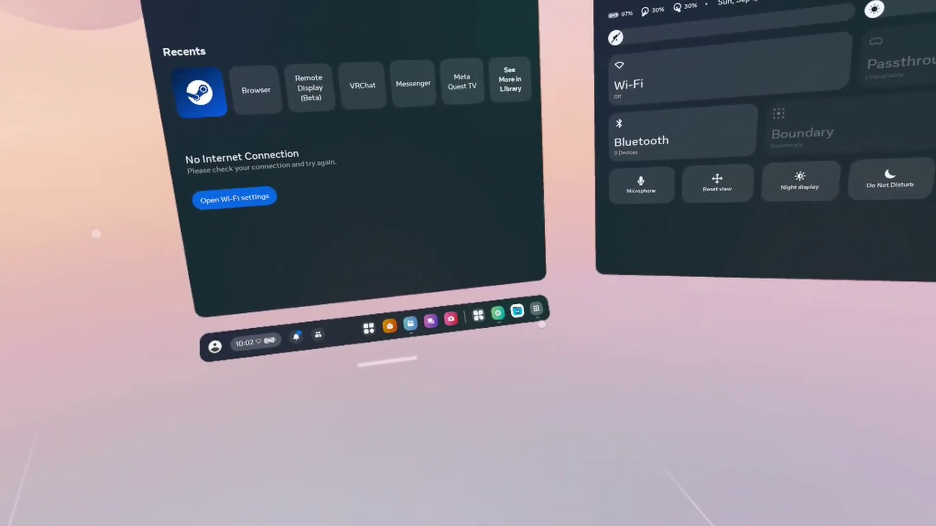
Open the headset's app library and filter the applications to Unknown sources.
click(535, 308)
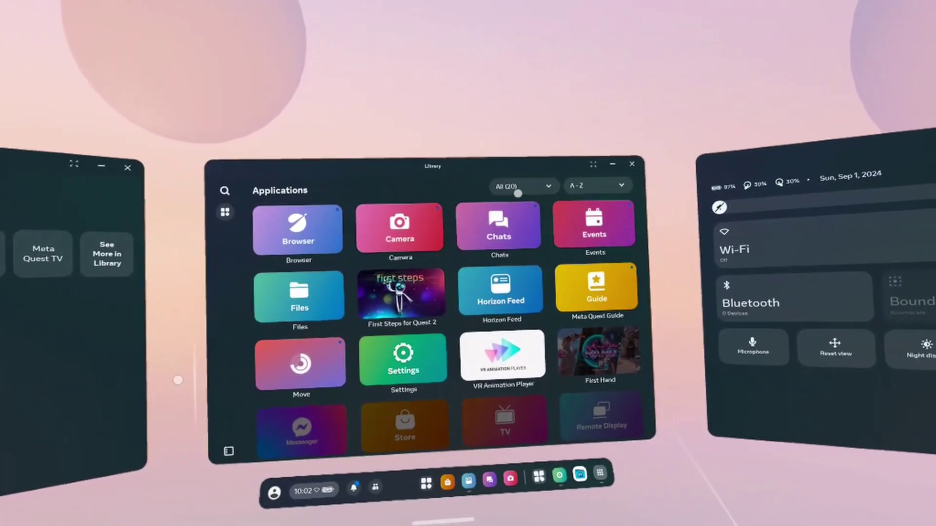
click(518, 190)
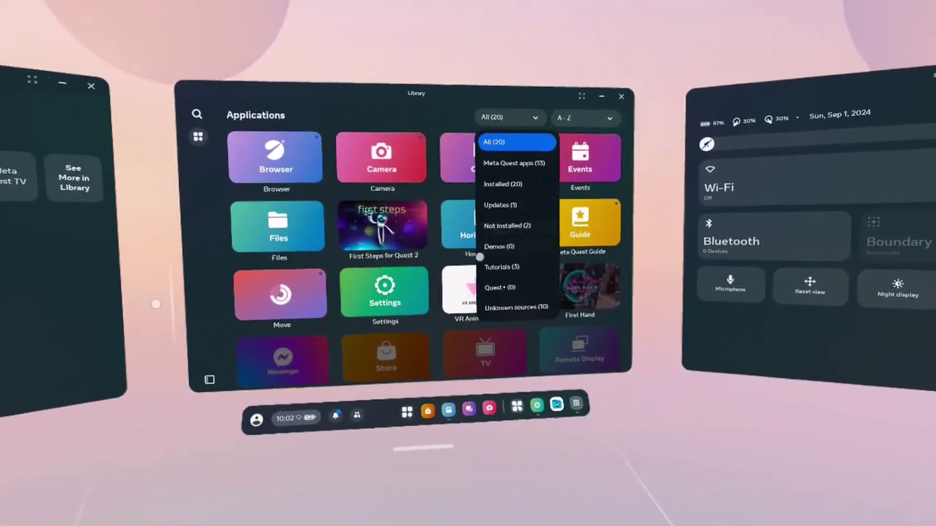
click(492, 306)
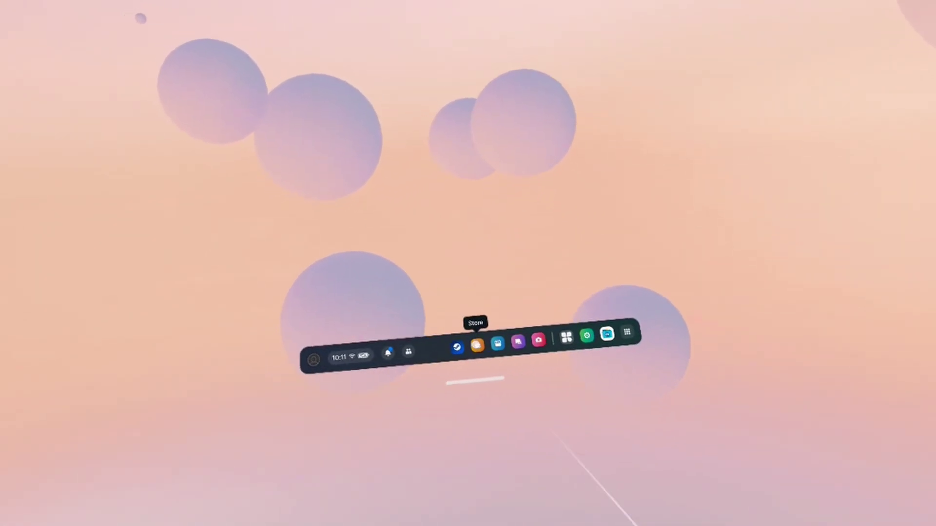
Search the headset's Store for "steam link" and start Steam Link from its store page.
click(478, 346)
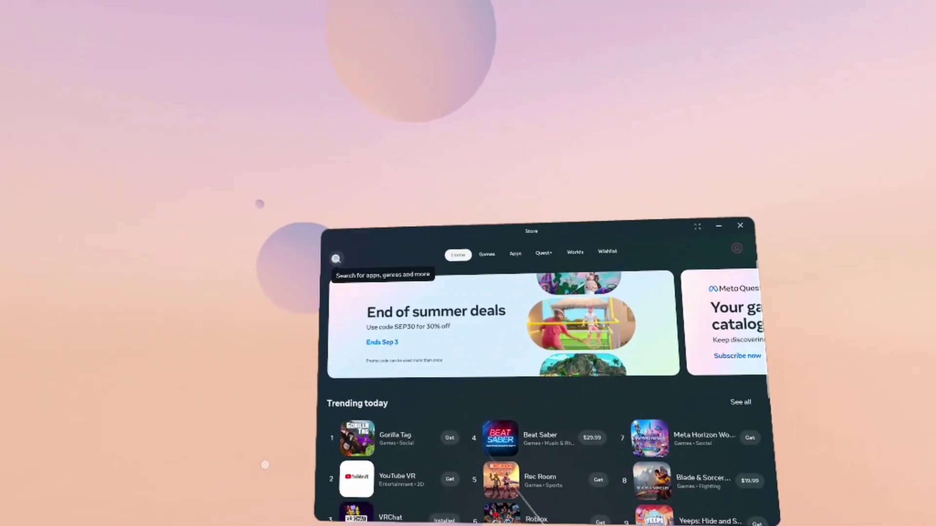
click(335, 259)
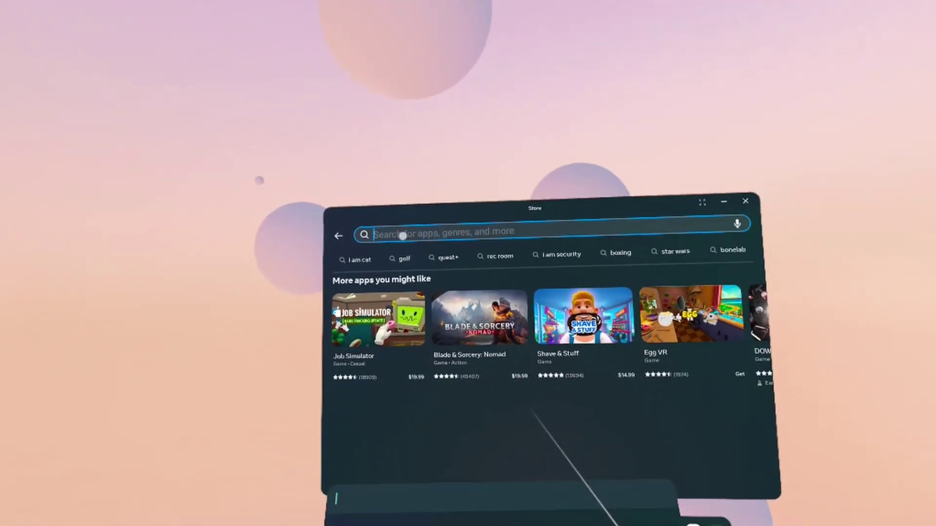
text(stea)
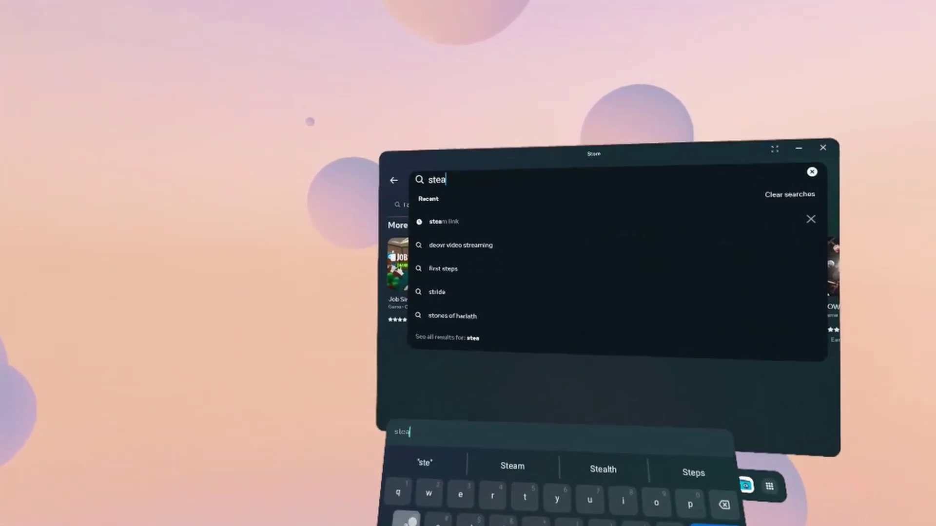
click(444, 233)
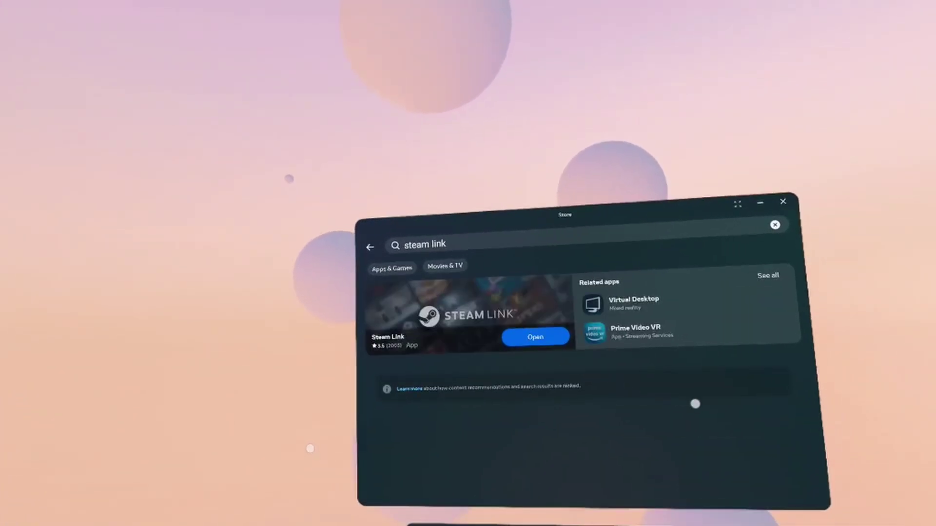
click(485, 305)
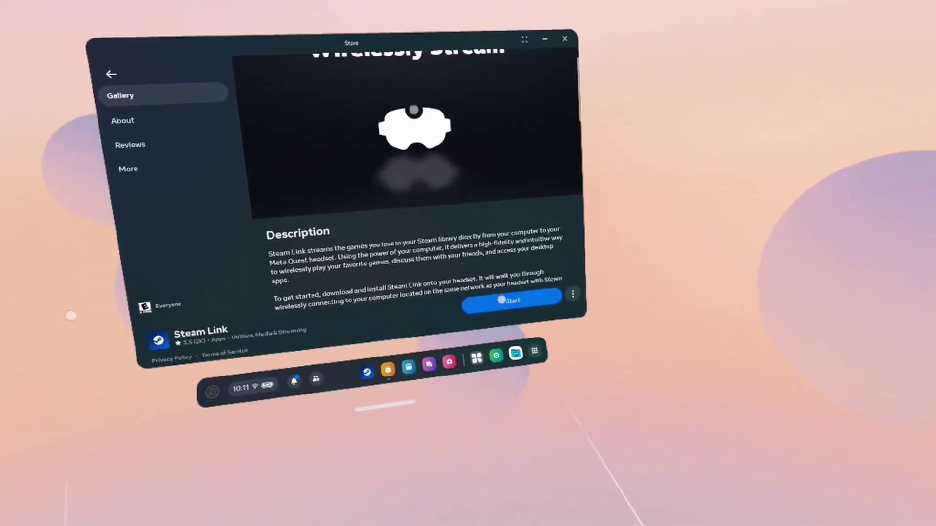
click(507, 301)
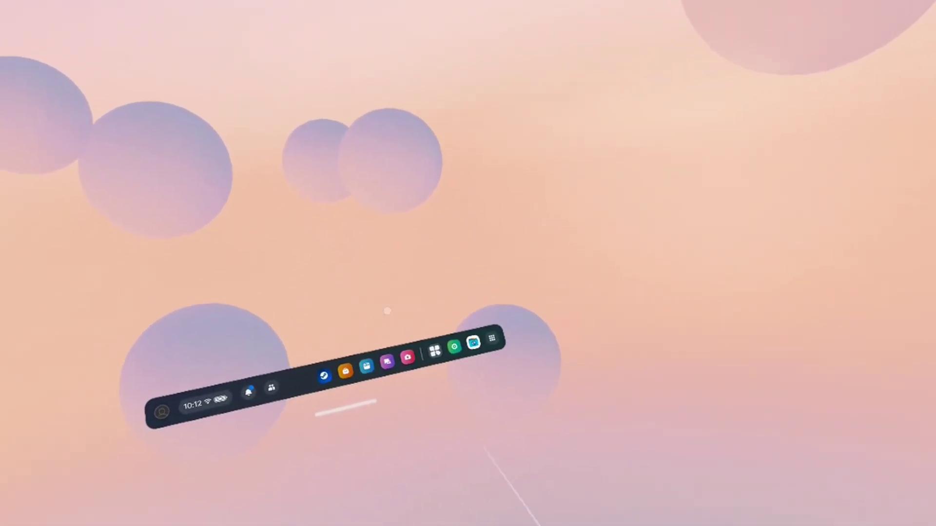
Open Steam Link's app settings from the headset's library, check the PublicBeta (Opt-in) entry in its release channels, and close the channel list.
click(506, 303)
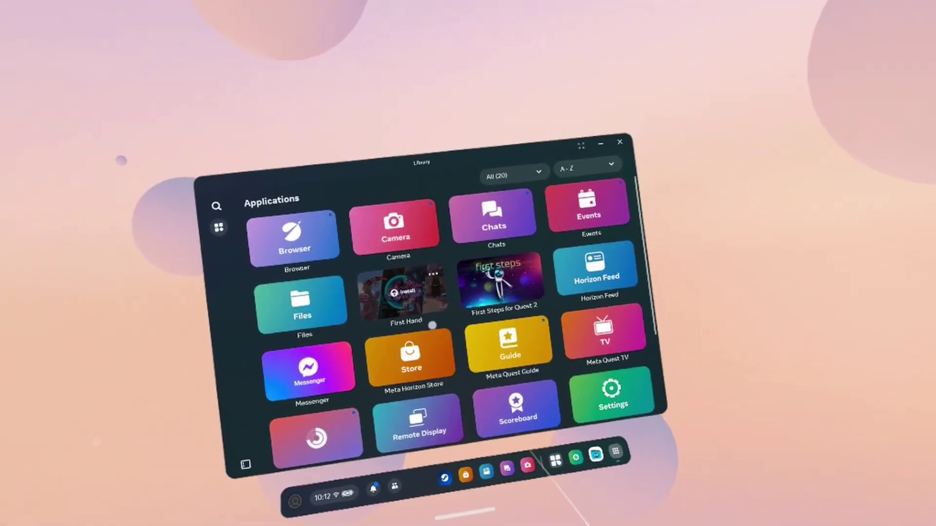
scroll(419, 220, down, 5)
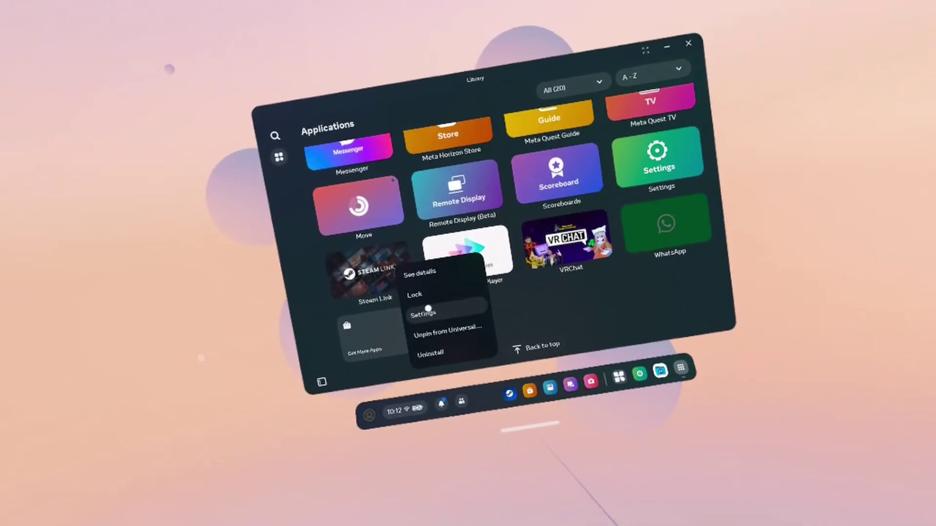
click(428, 309)
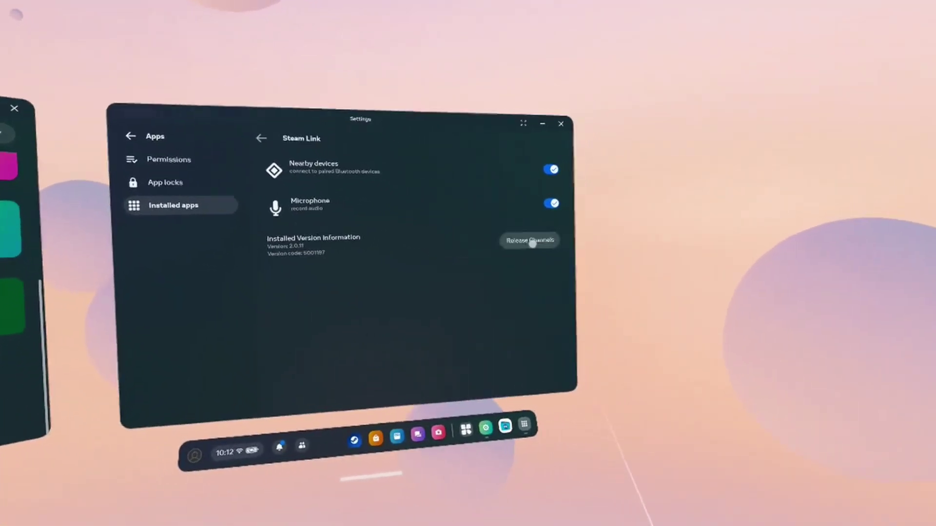
click(531, 241)
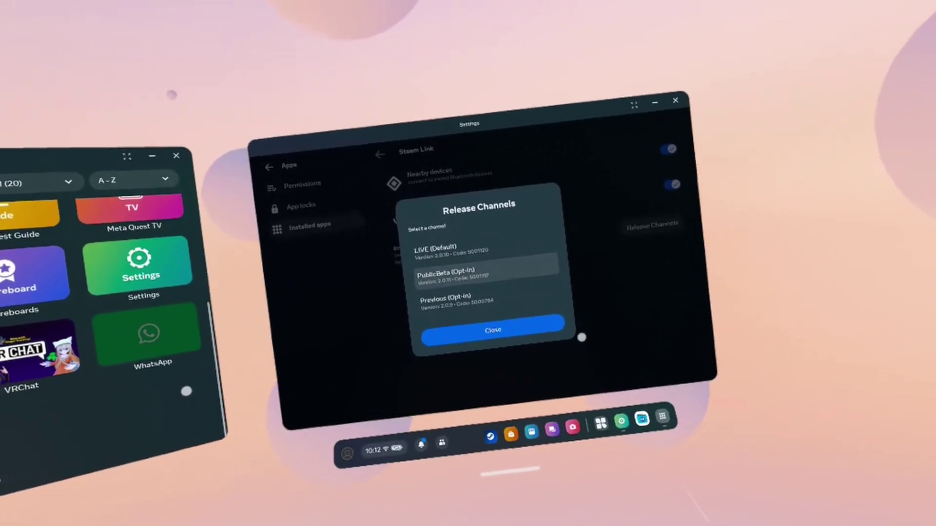
click(485, 334)
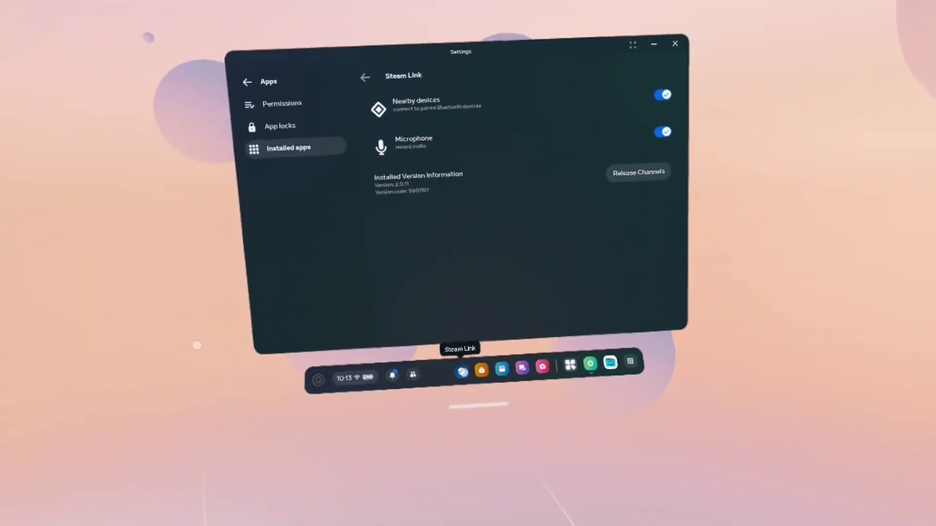
Start Steam Link in the headset and connect in VR mode to the computer DESKTOP-2HPPO78.
click(461, 373)
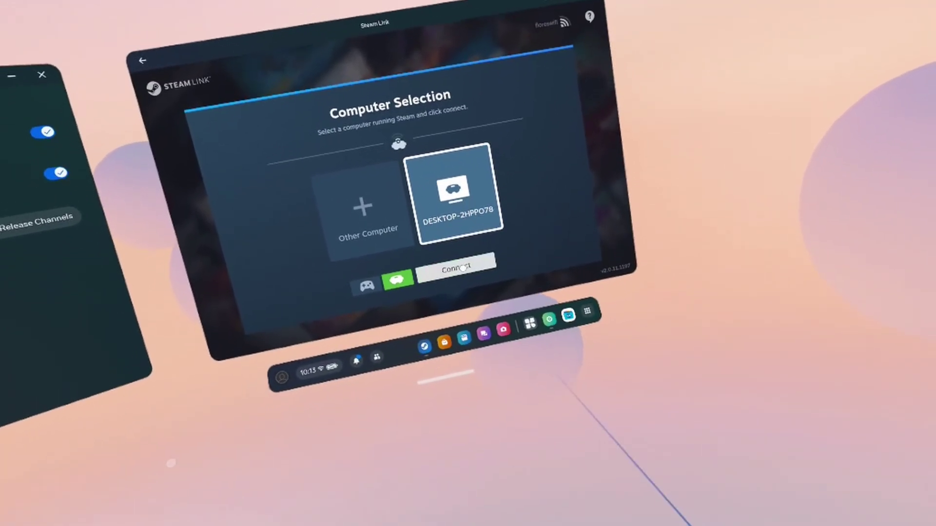
click(463, 266)
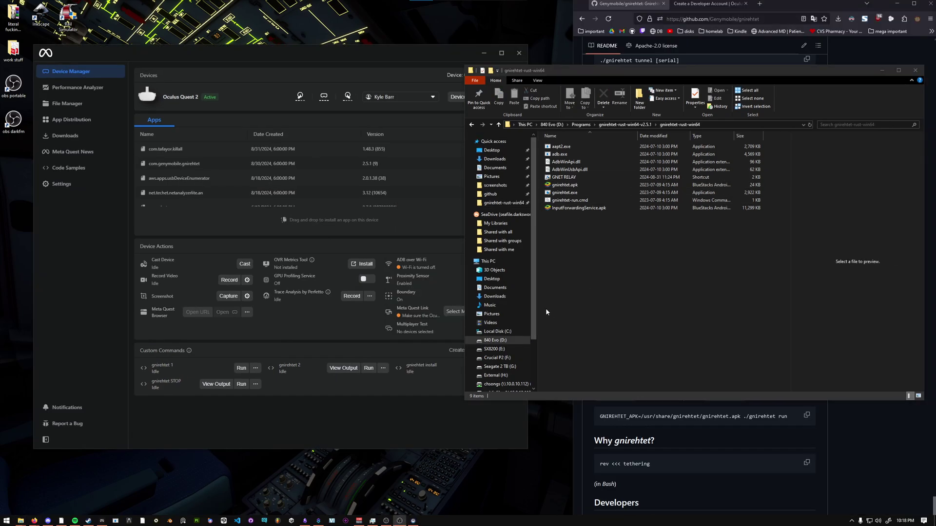
Bring Meta Quest Developer Hub to the front on the PC and return to the gnirehtet-rust-win64 folder in File Explorer.
click(302, 391)
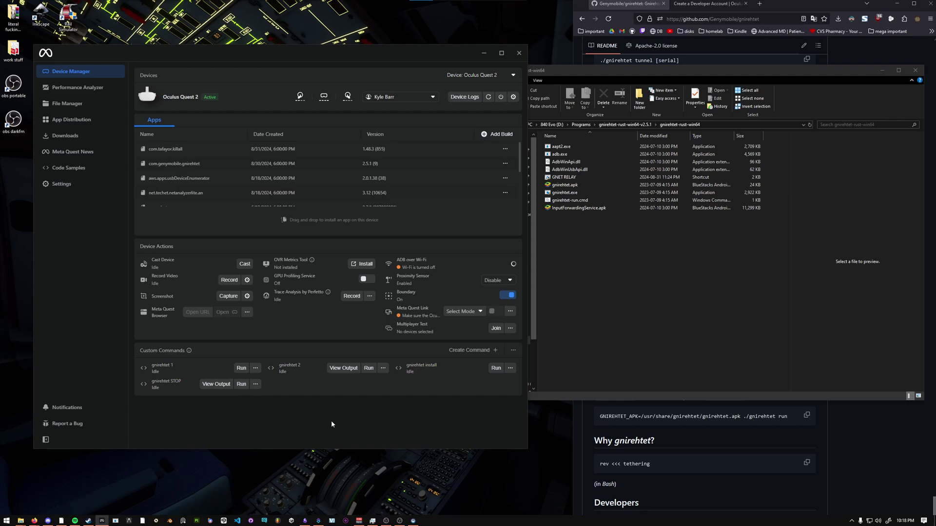
key(alt+Tab)
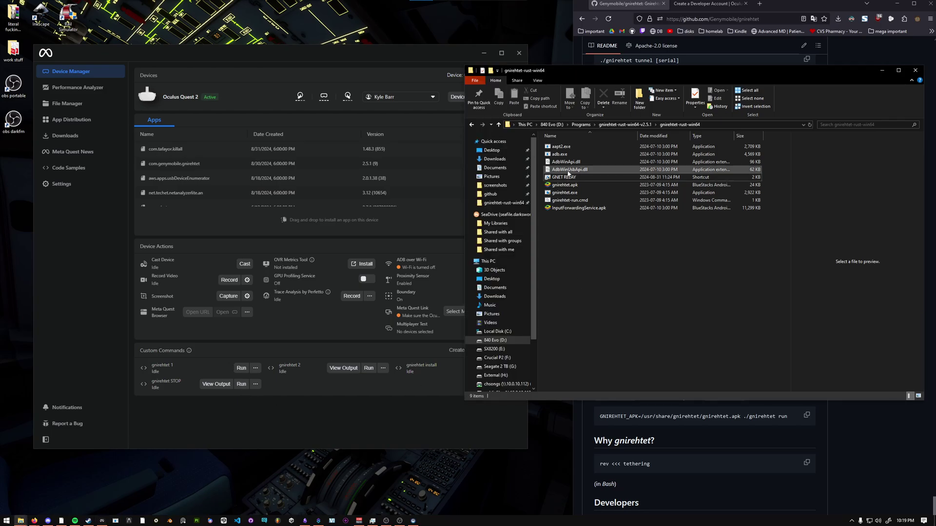